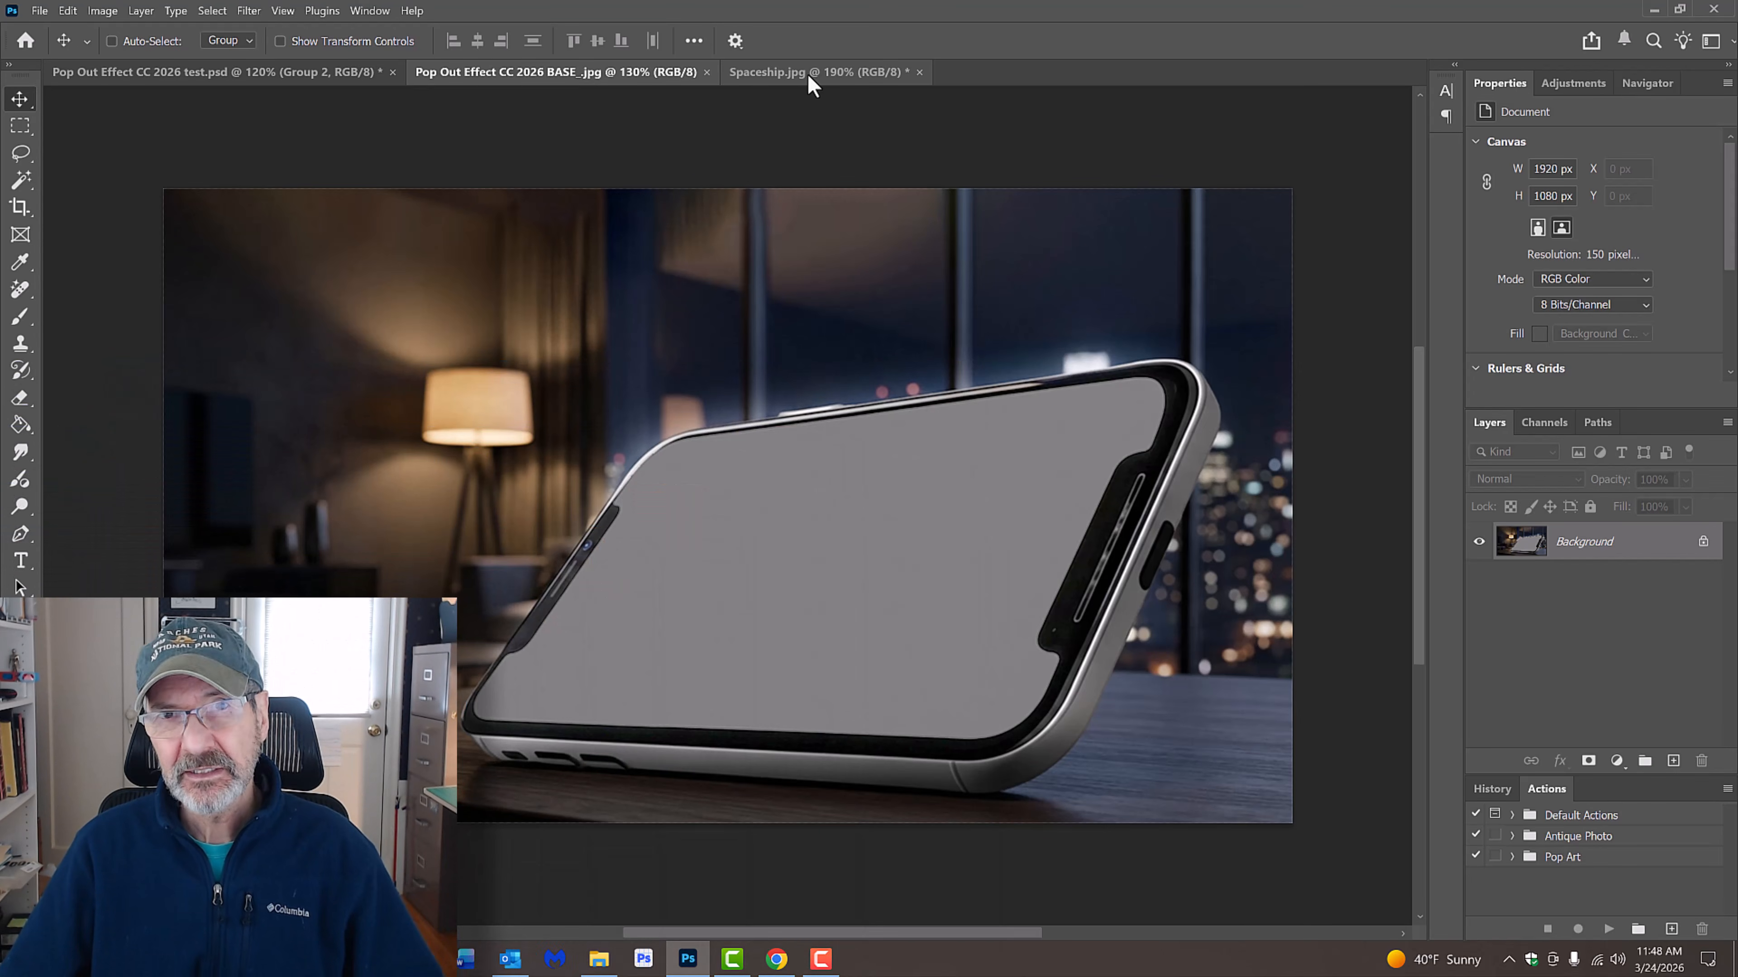
- Select the phone's grey screen in the base image using the Magic Wand with an 11 by 11 Average sample, and check it in Quick Mask
click(809, 75)
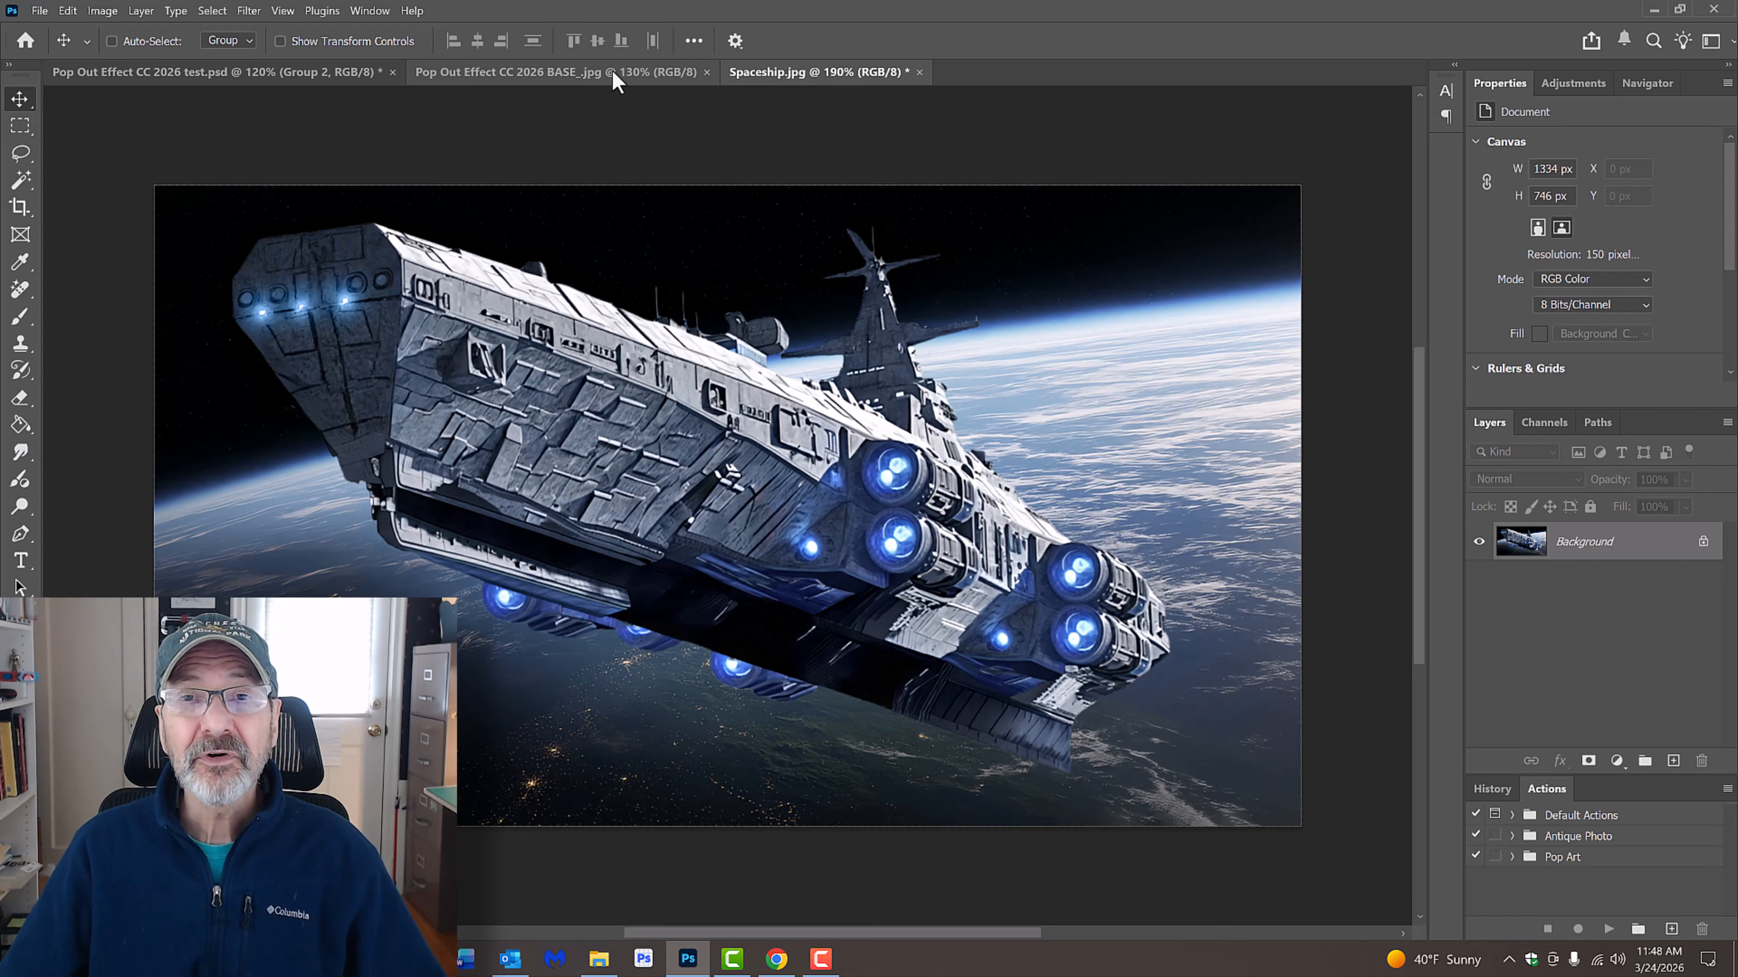
click(595, 74)
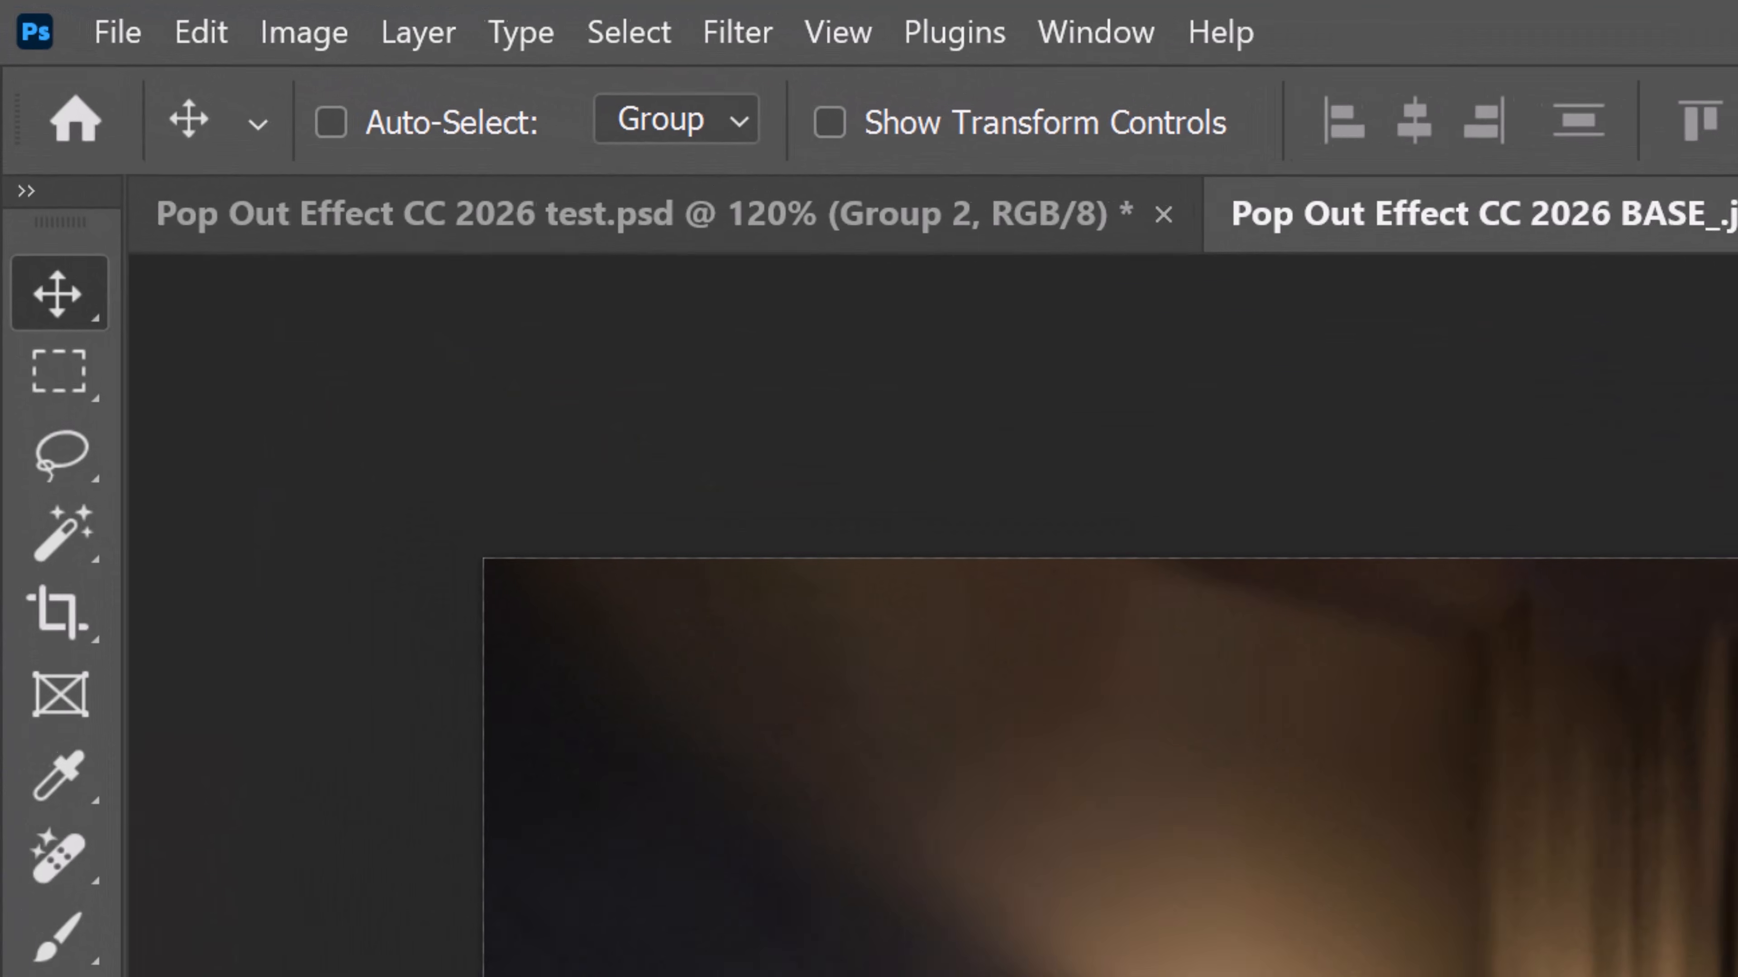
click(56, 551)
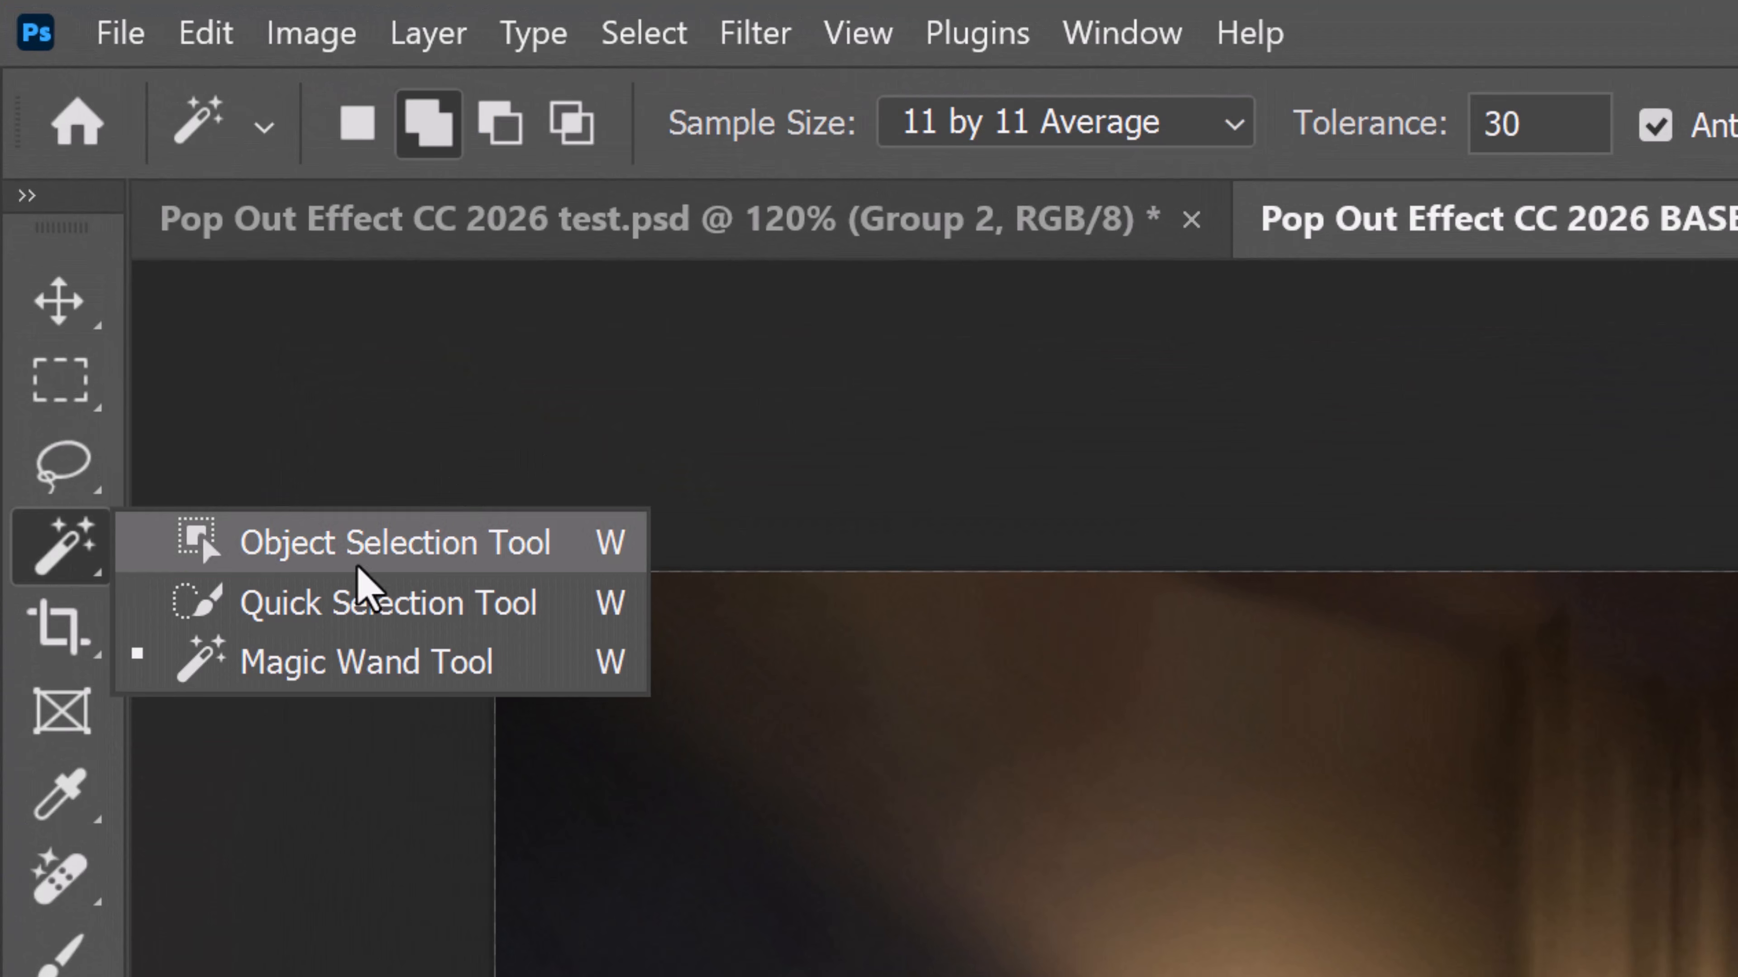
click(357, 661)
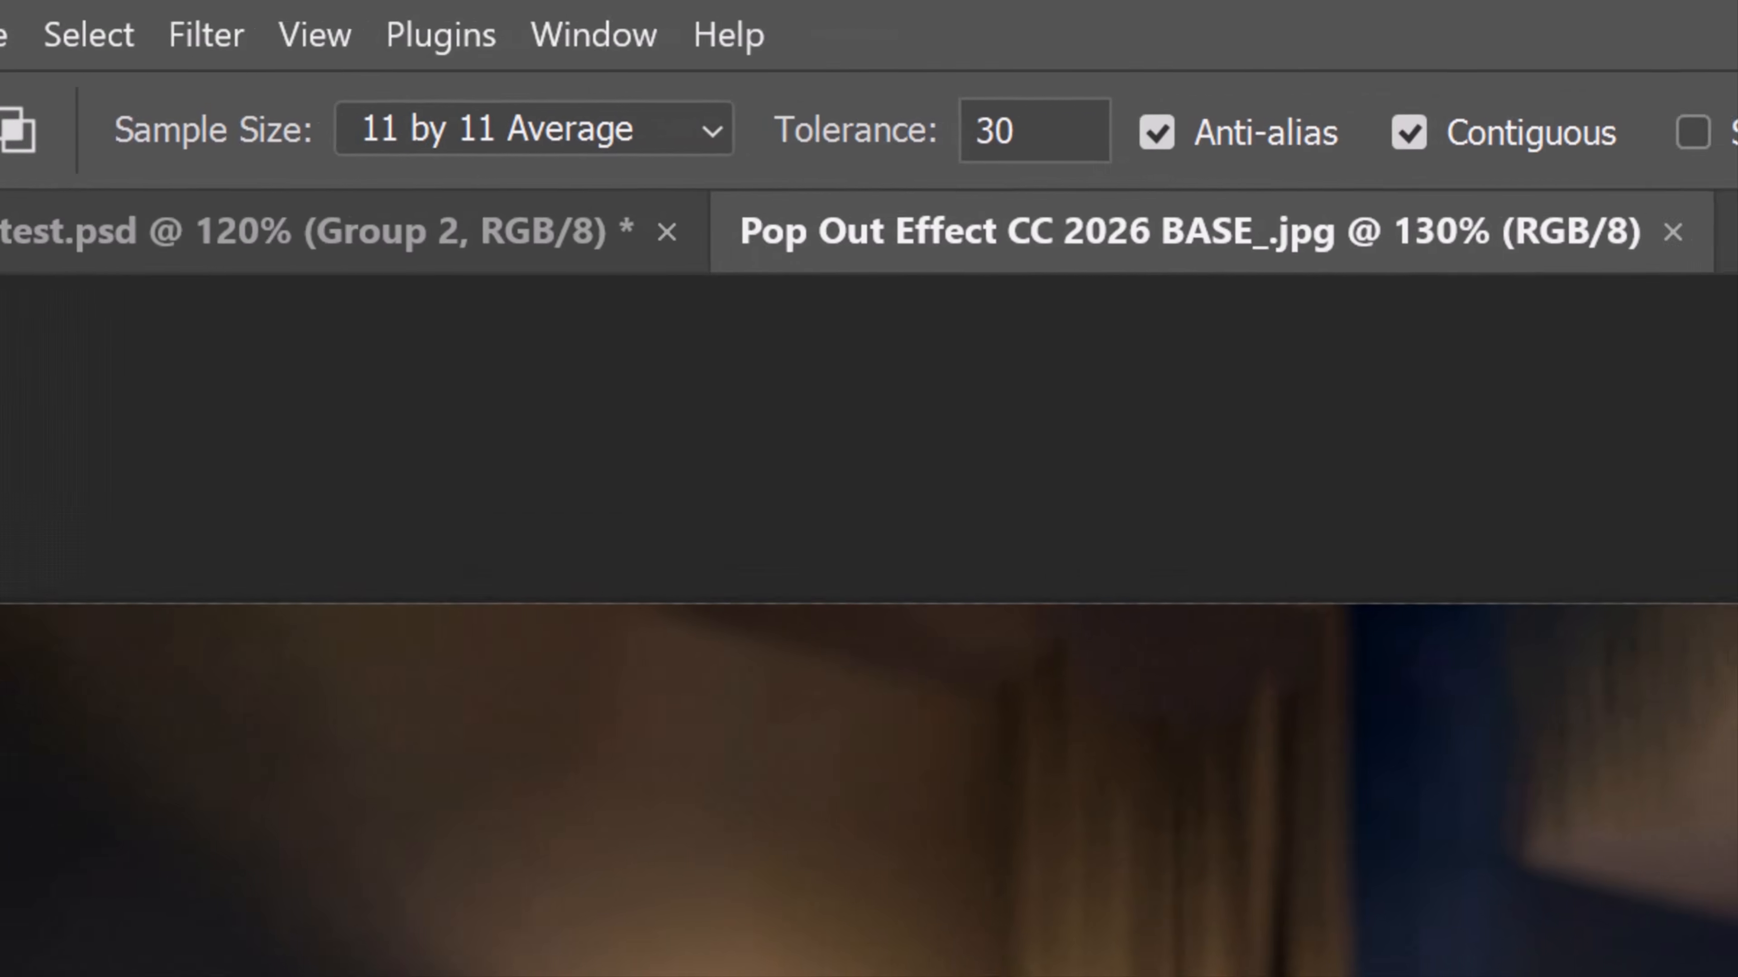
click(711, 137)
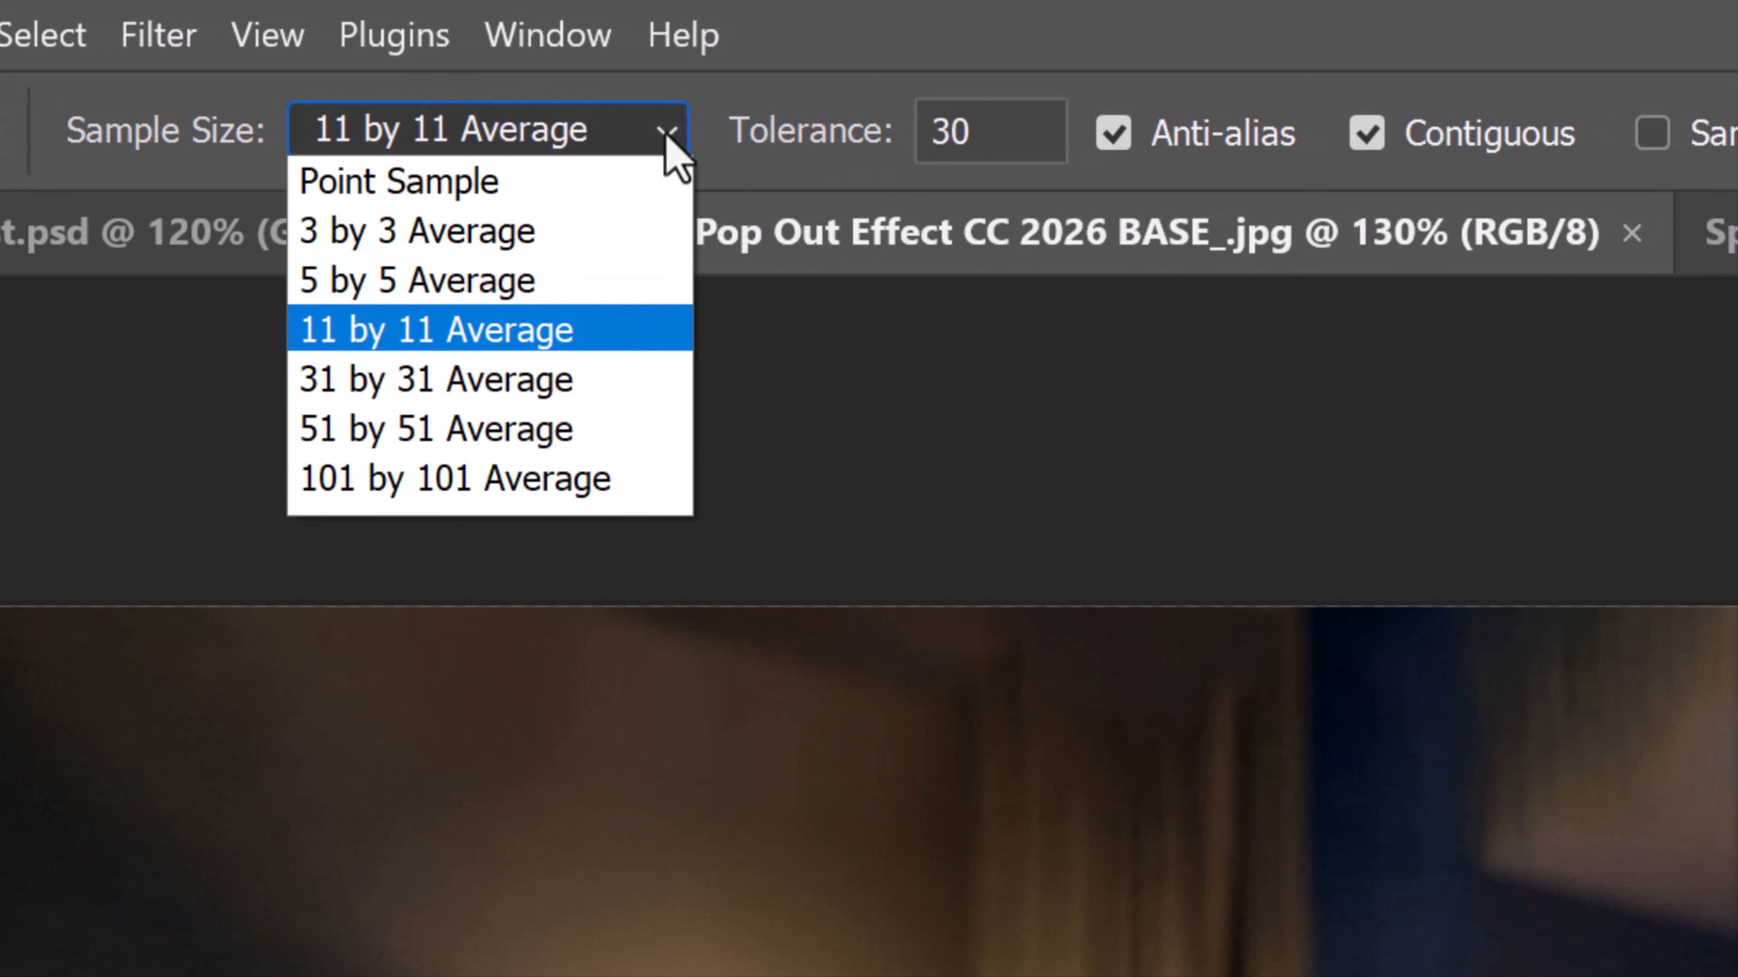
click(669, 135)
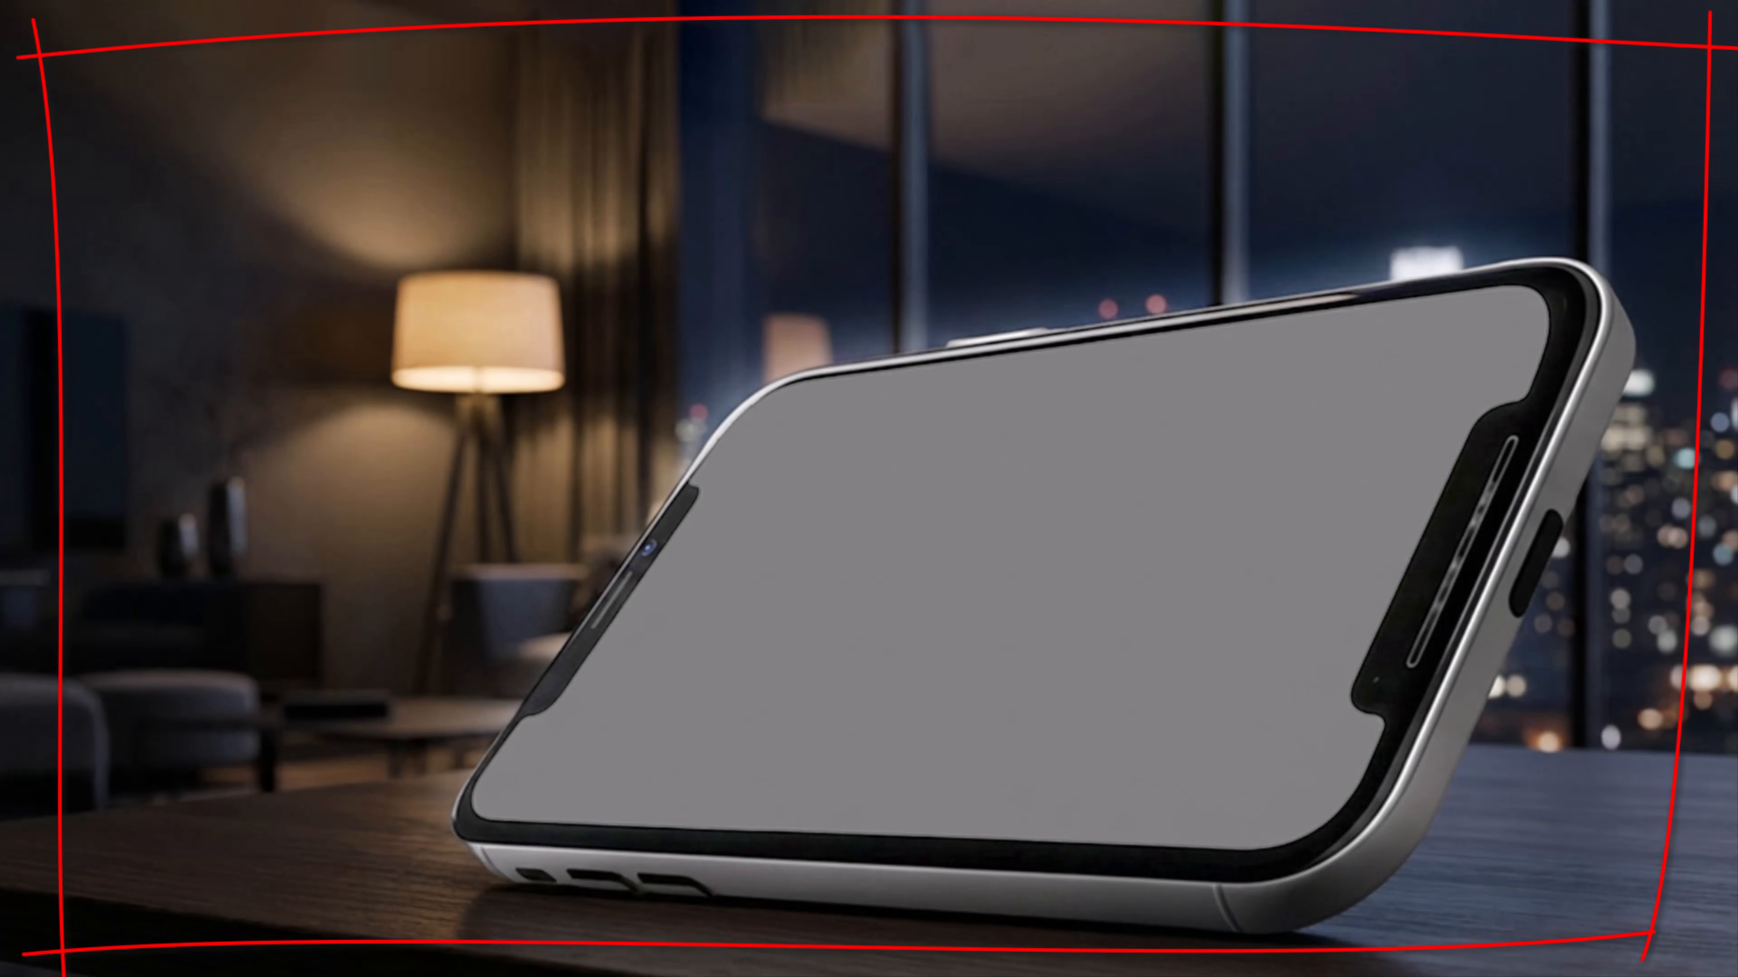
click(935, 548)
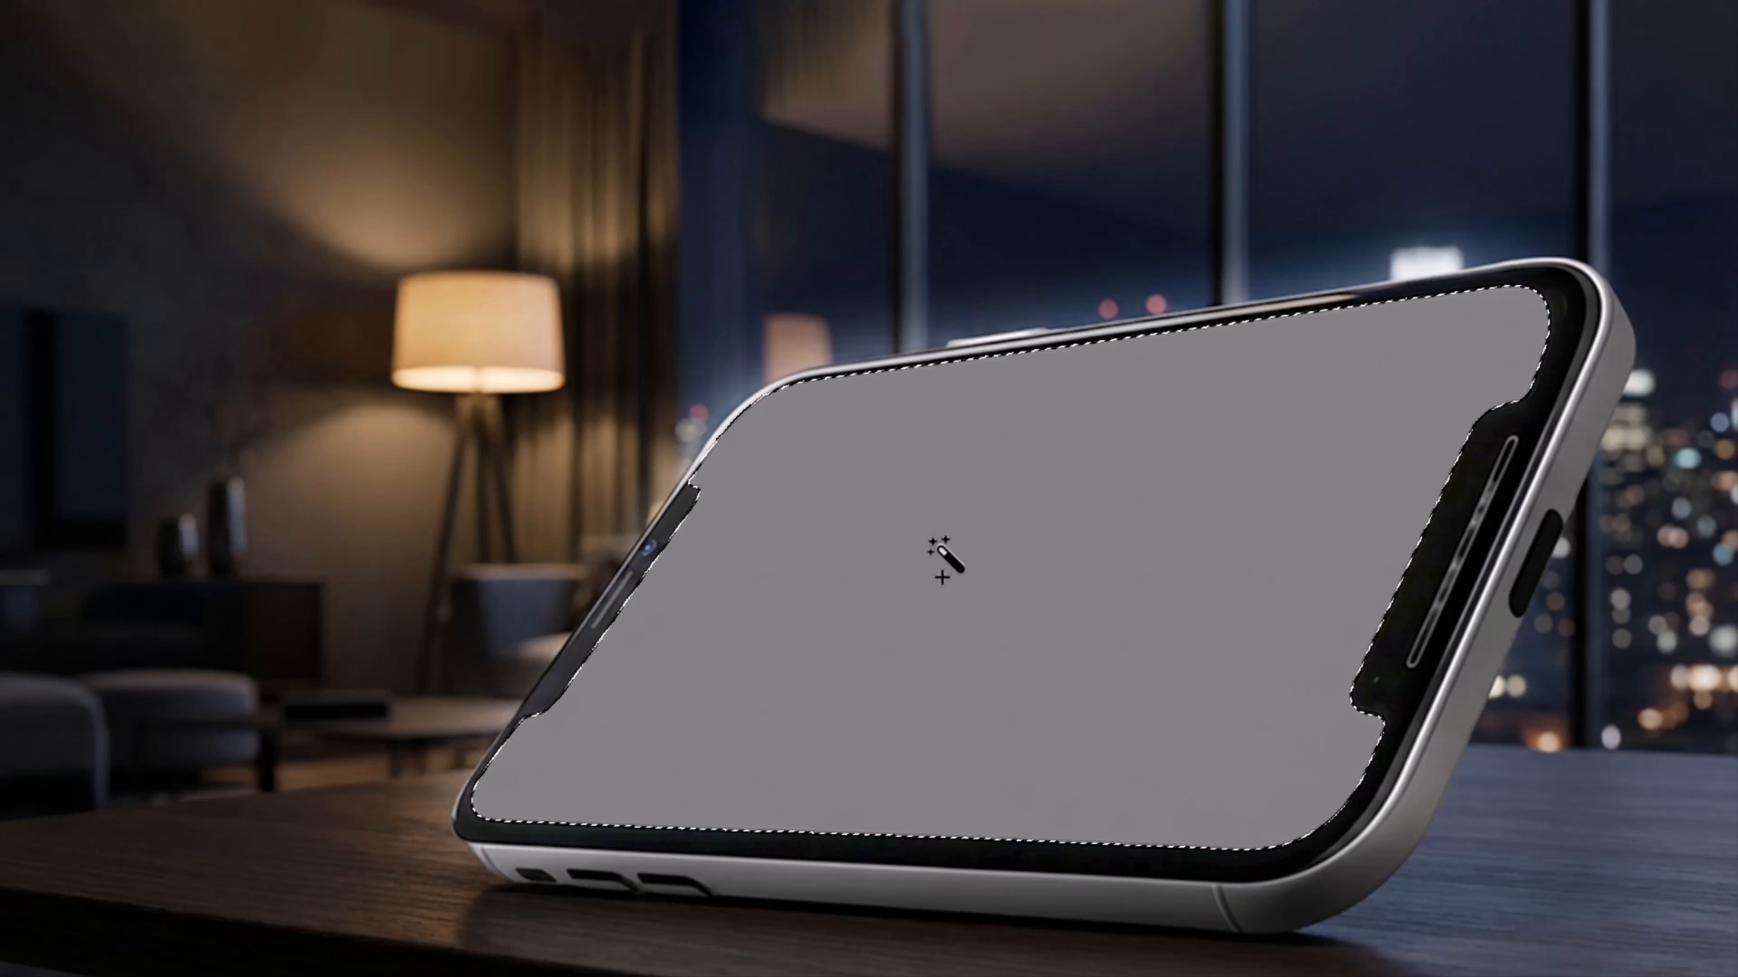
key(q)
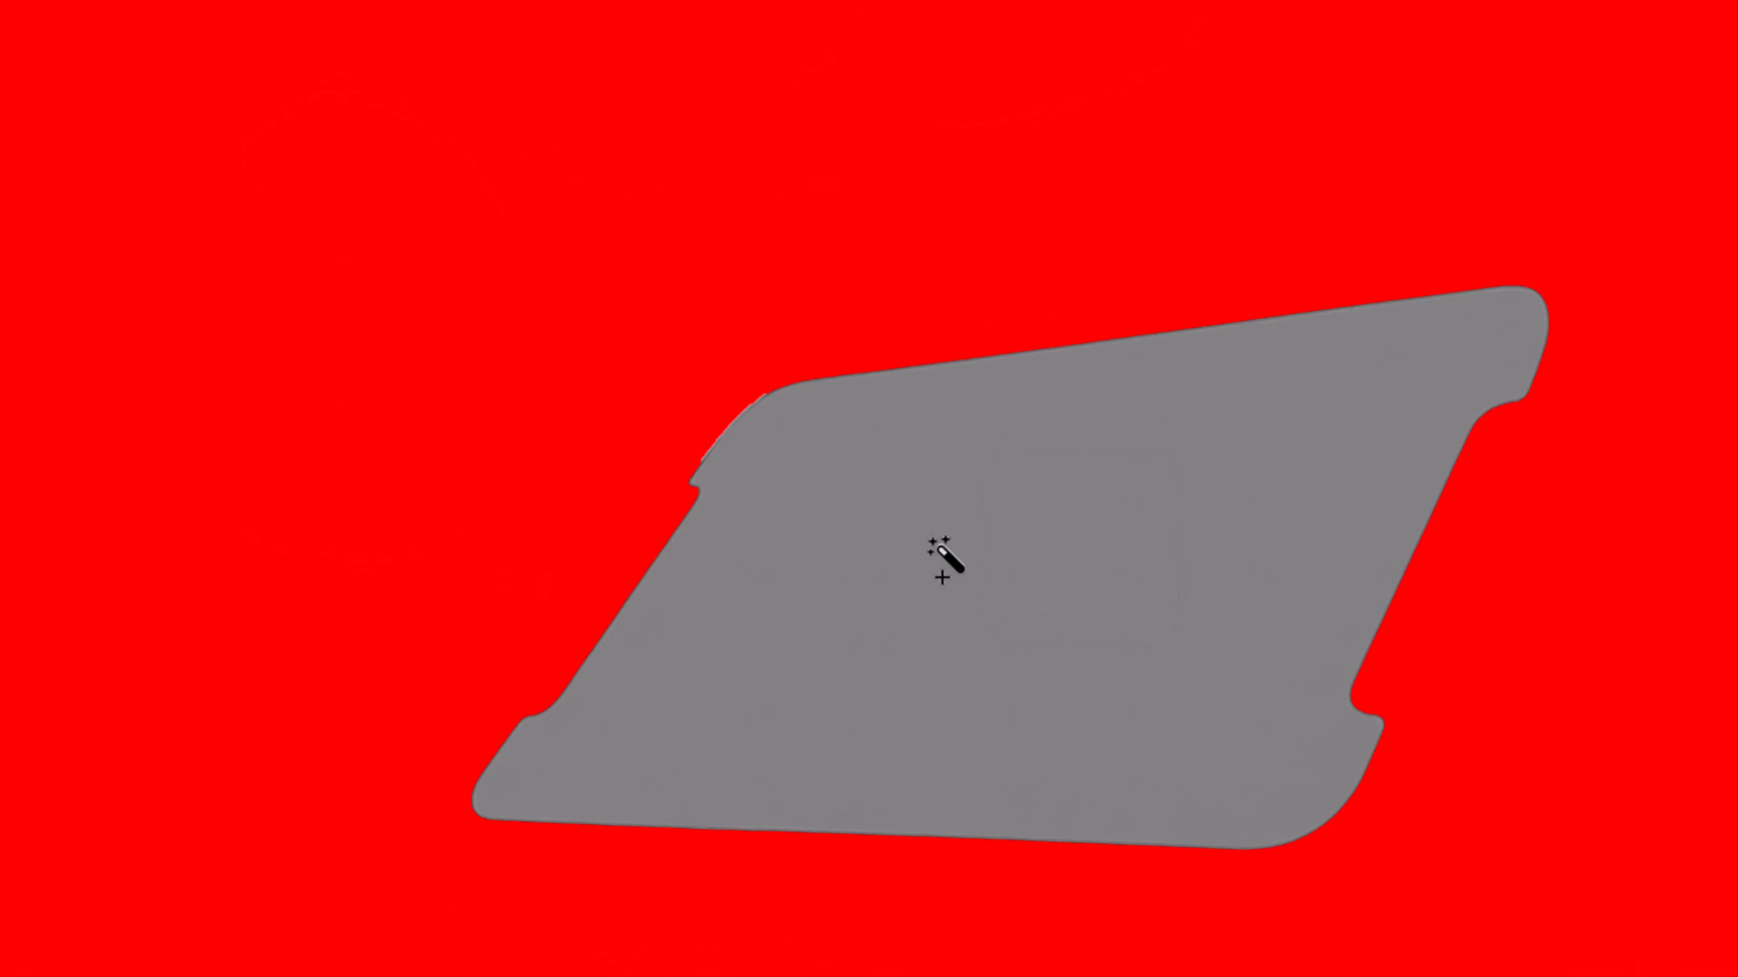
key(q)
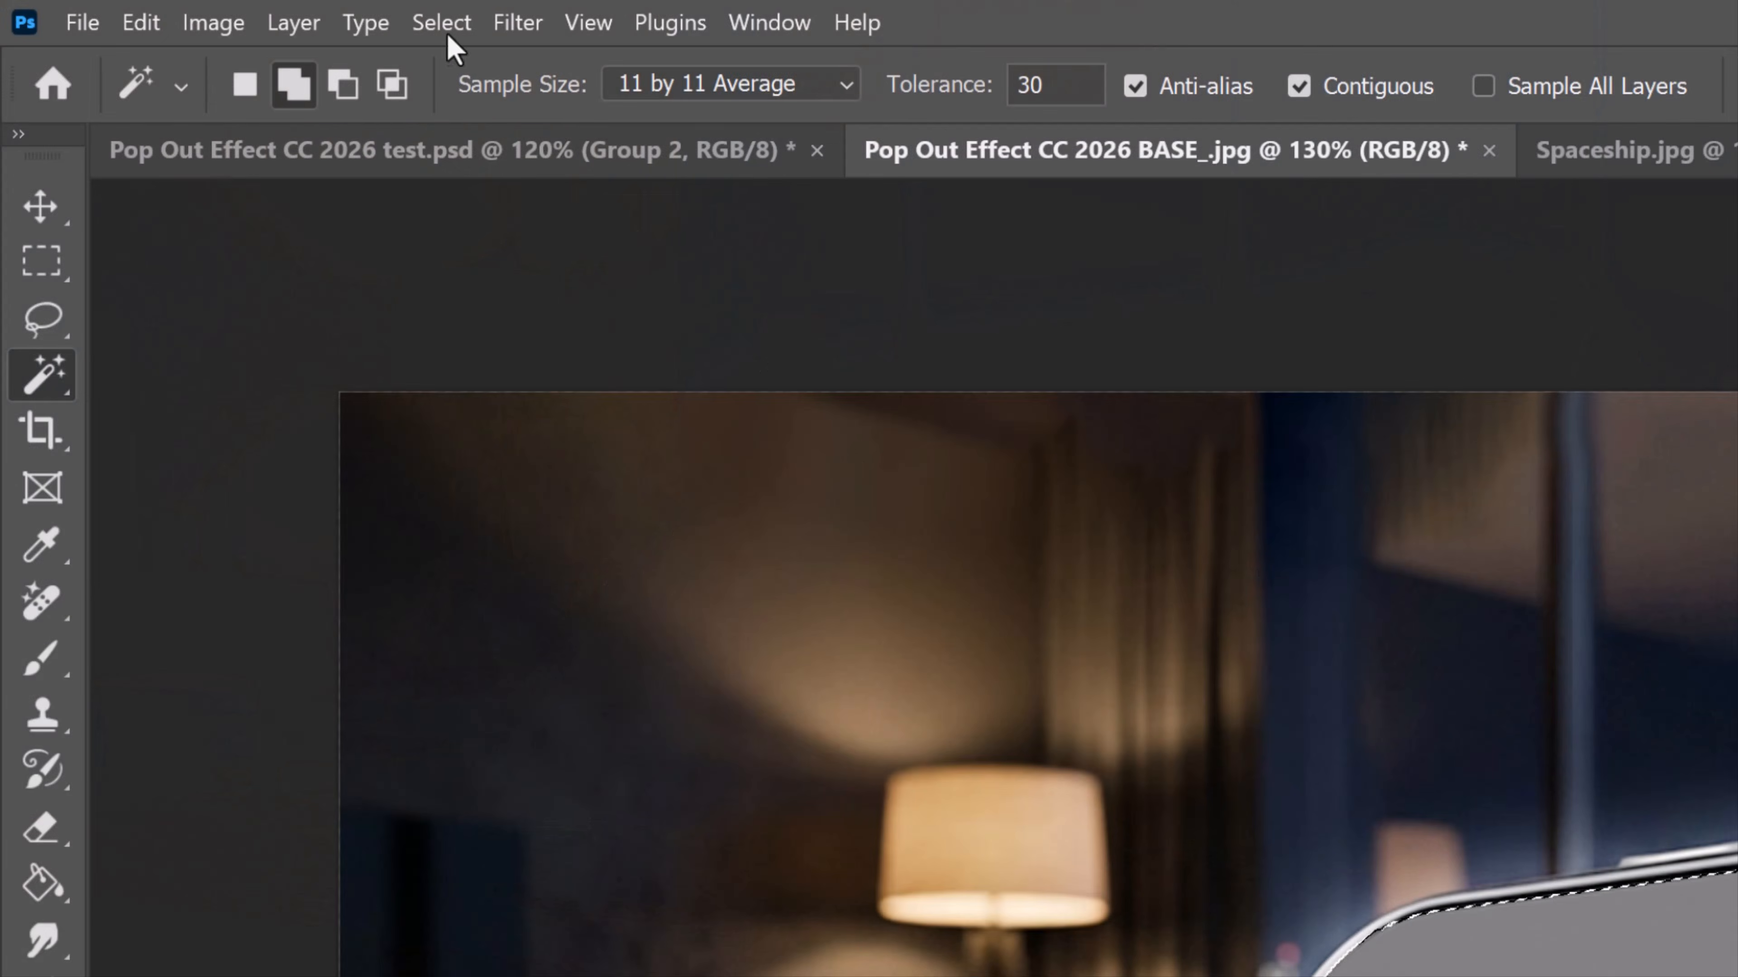
- Save the phone screen selection as a new channel in the base document, and deselect it
click(441, 23)
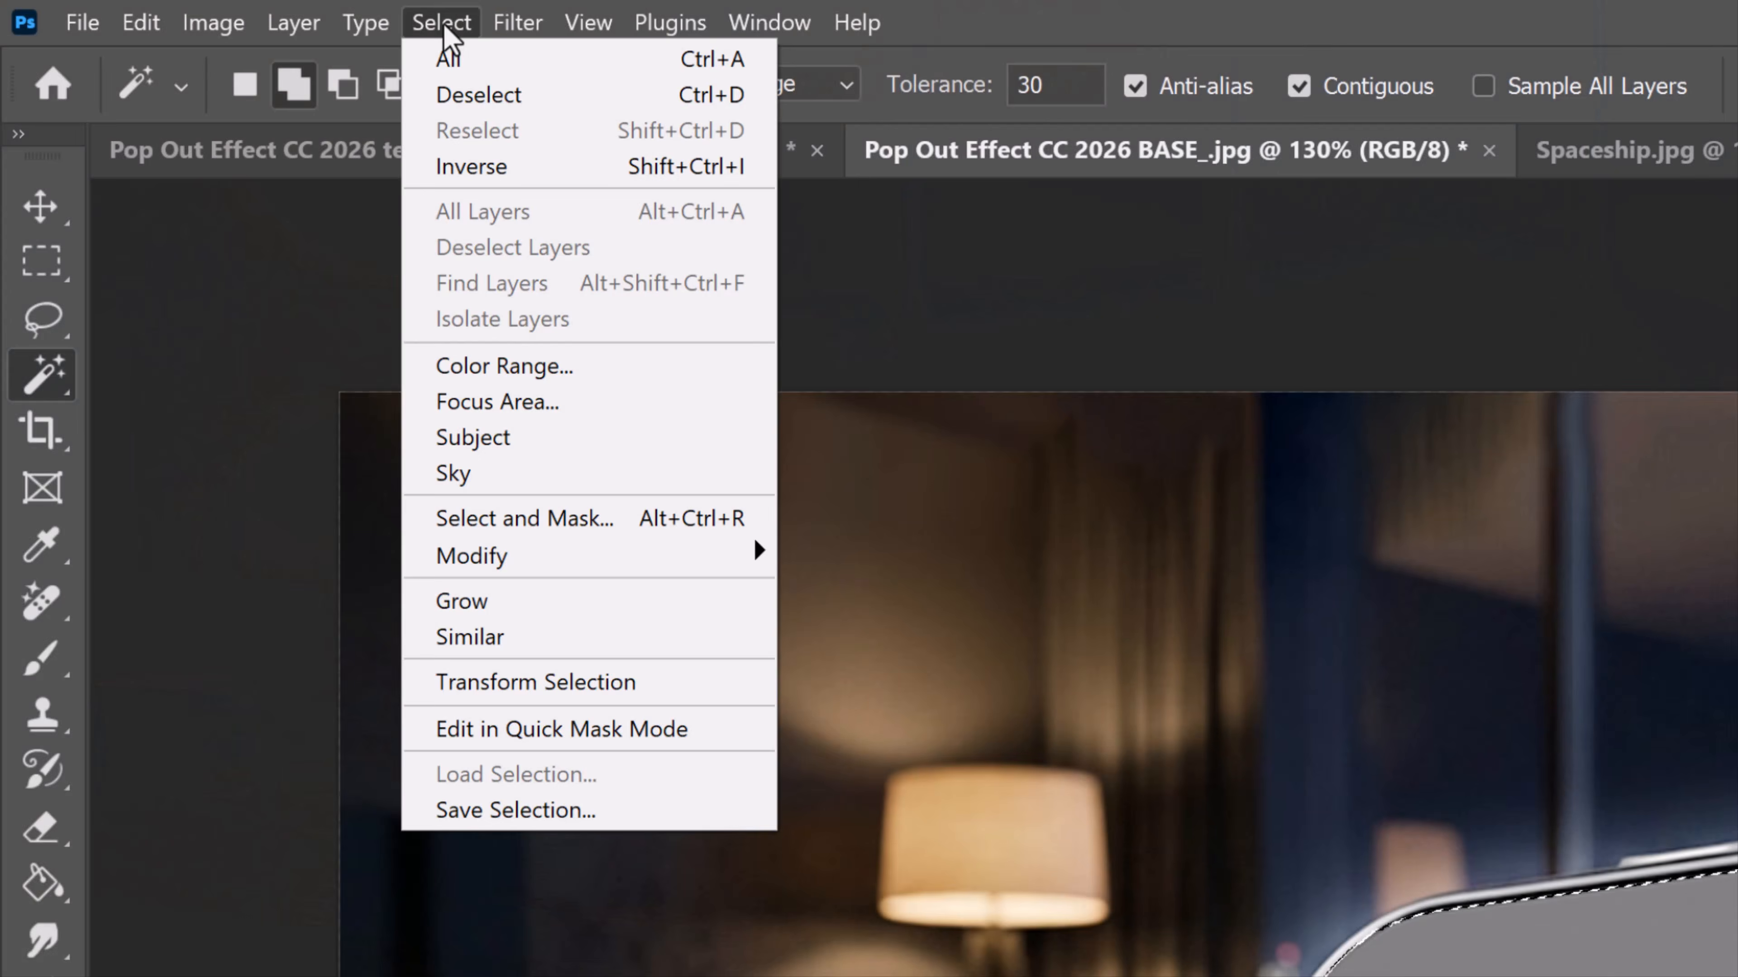
click(501, 811)
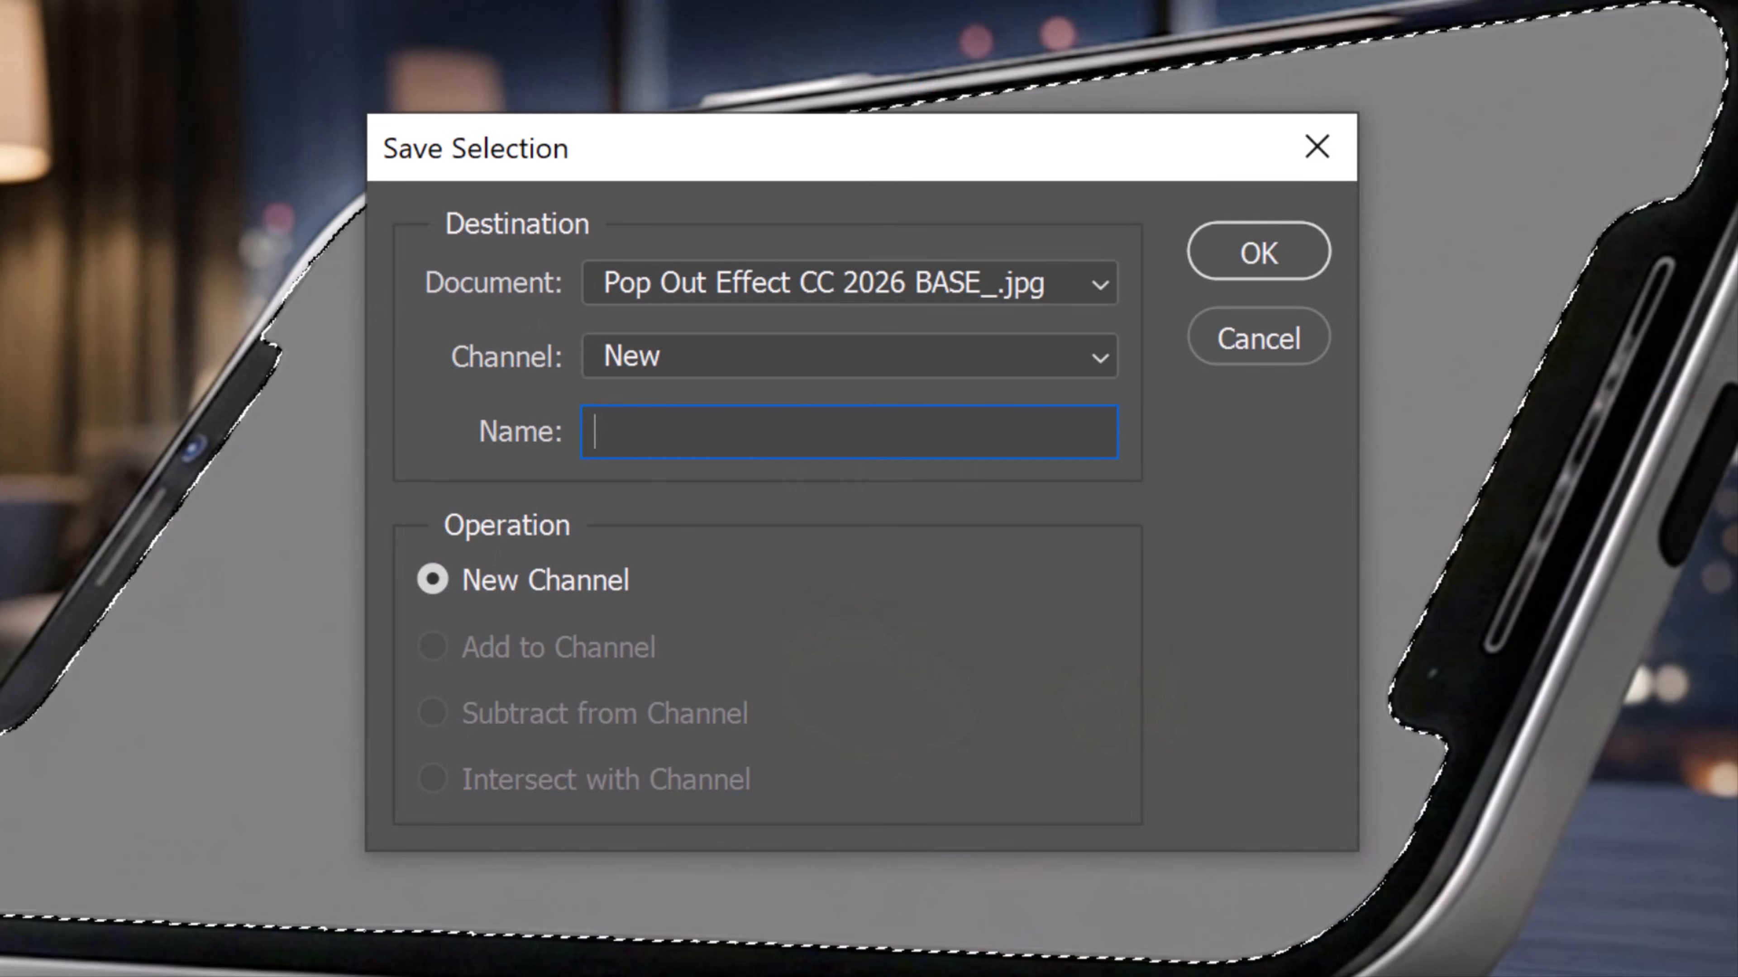
key(Return)
click(1252, 260)
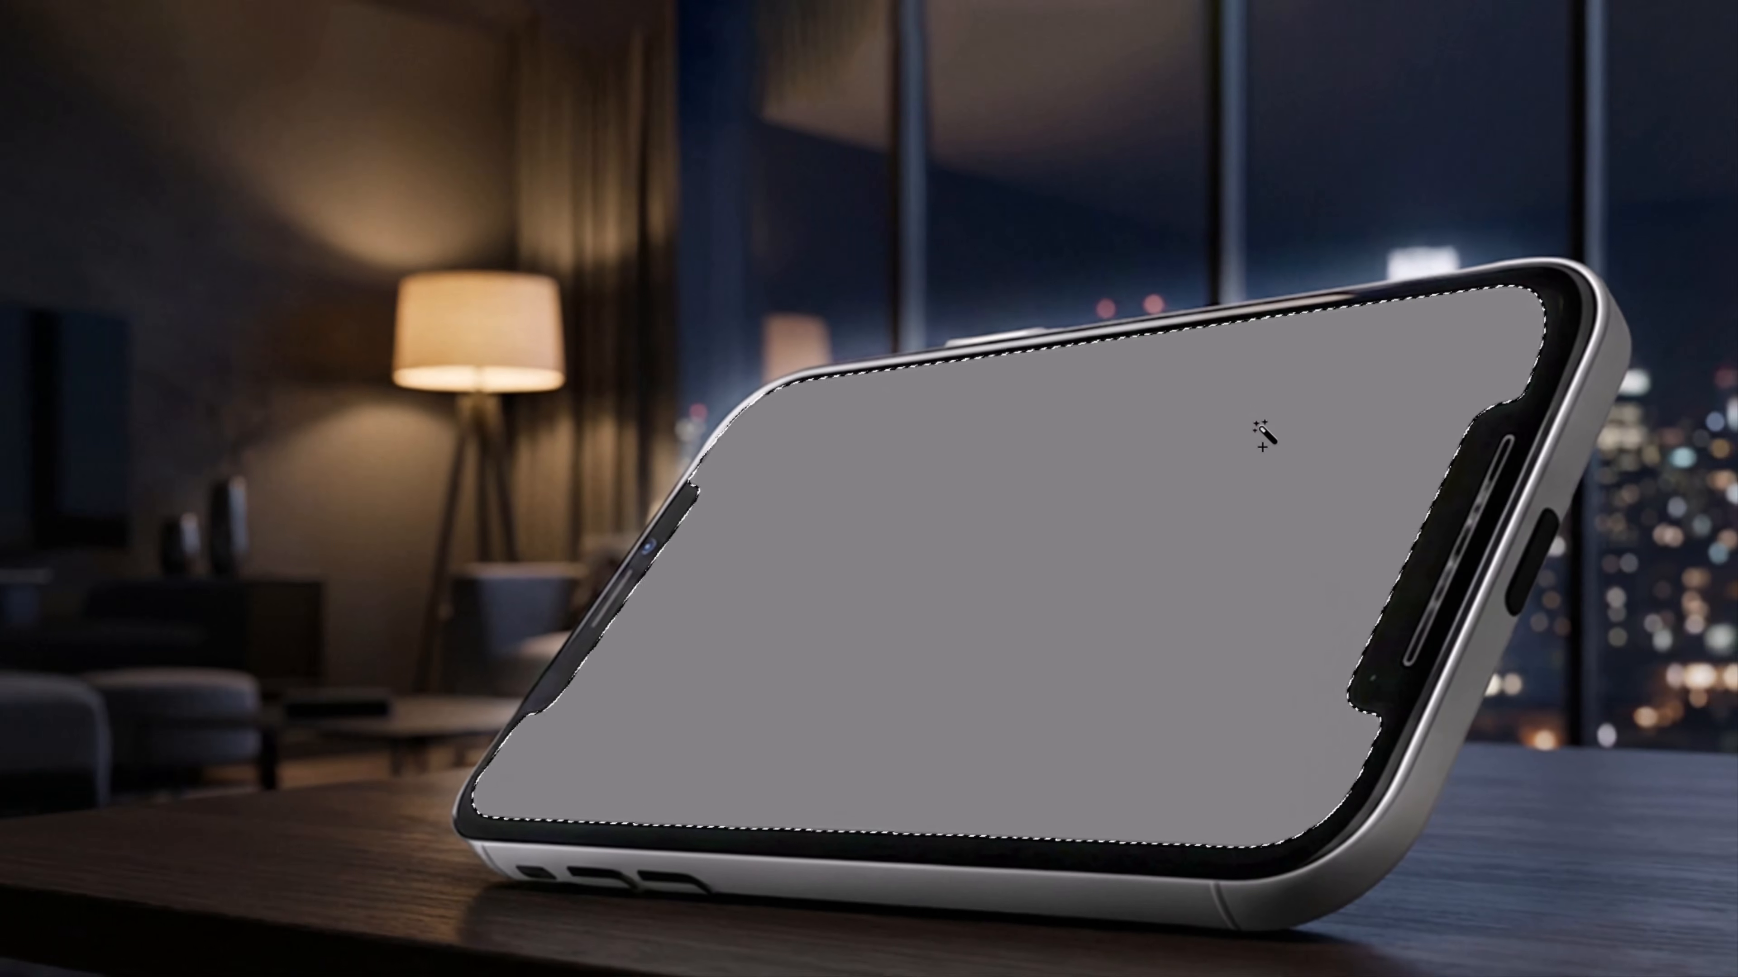
key(ctrl+d)
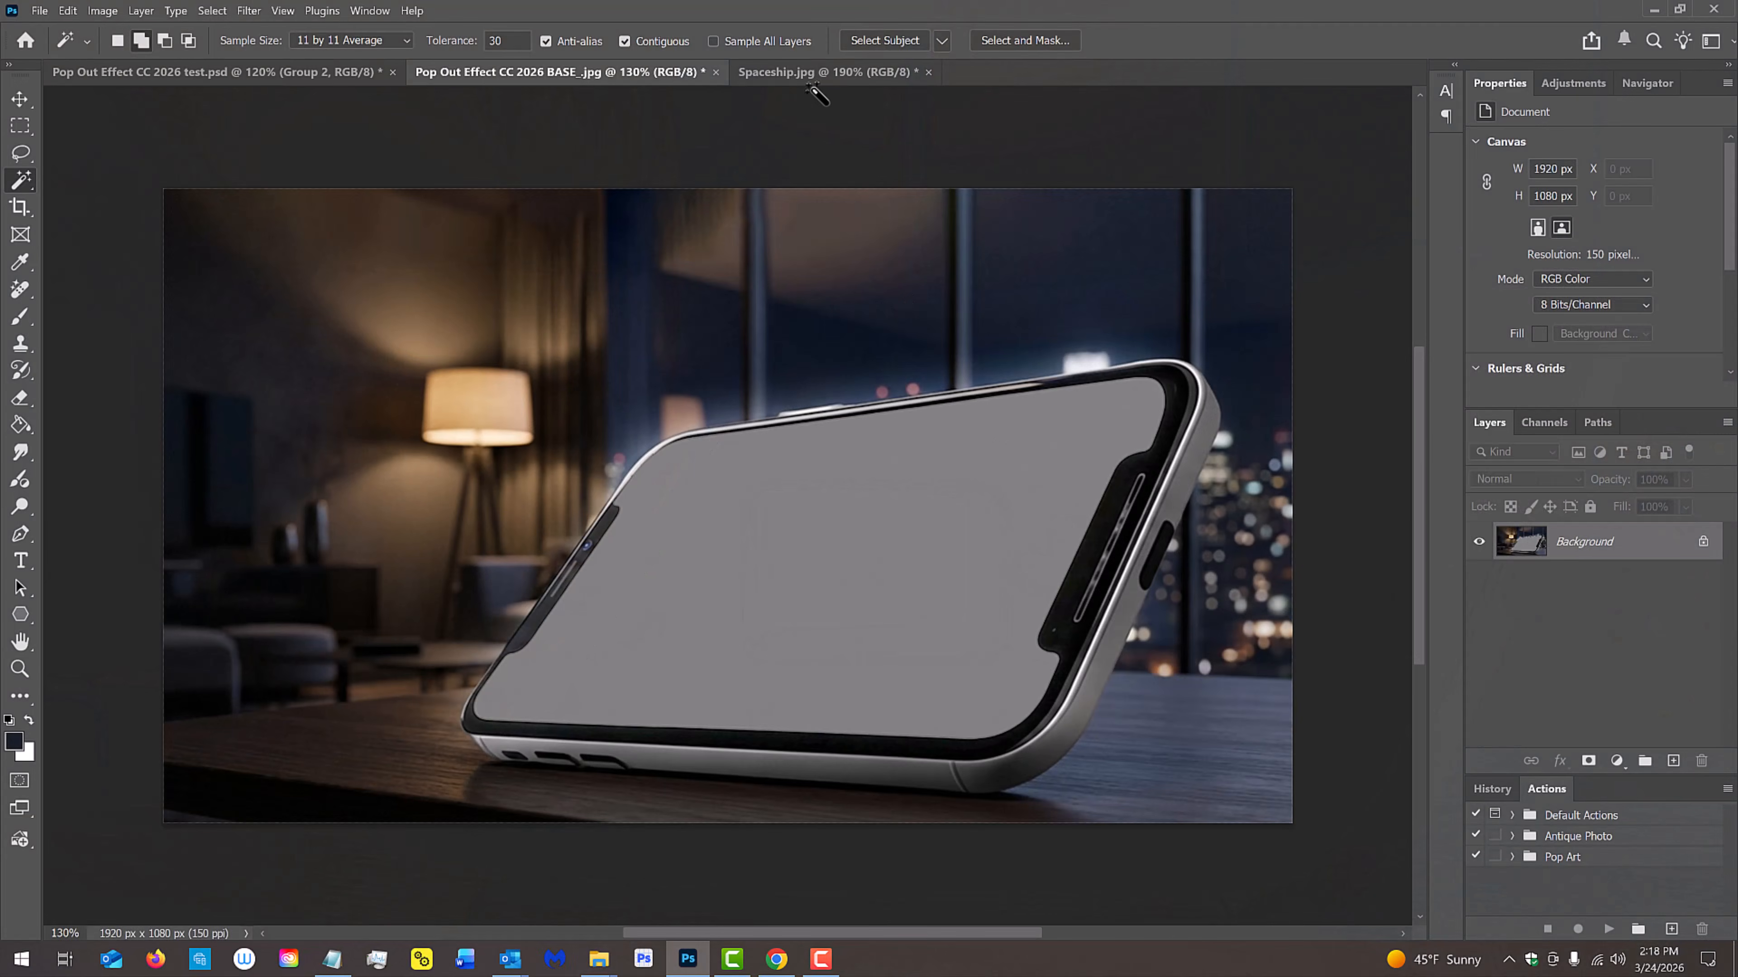
- Select the spaceship as the subject in Spaceship.jpg and copy it onto its own layer
click(813, 74)
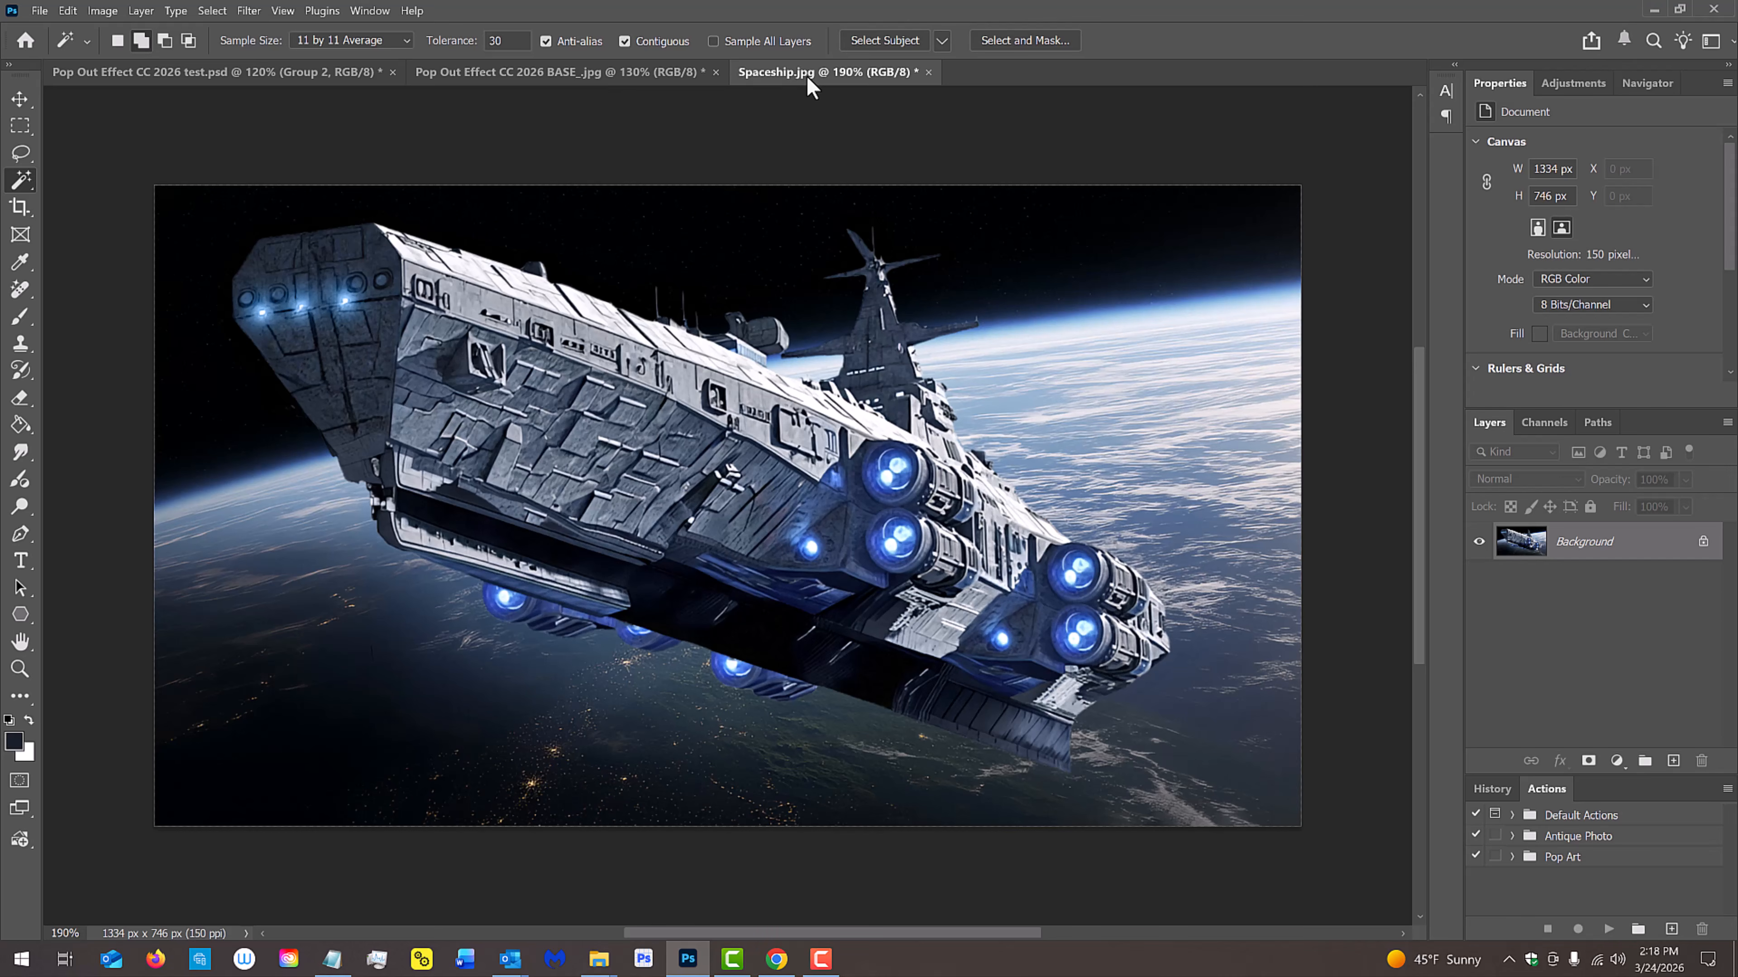
click(883, 40)
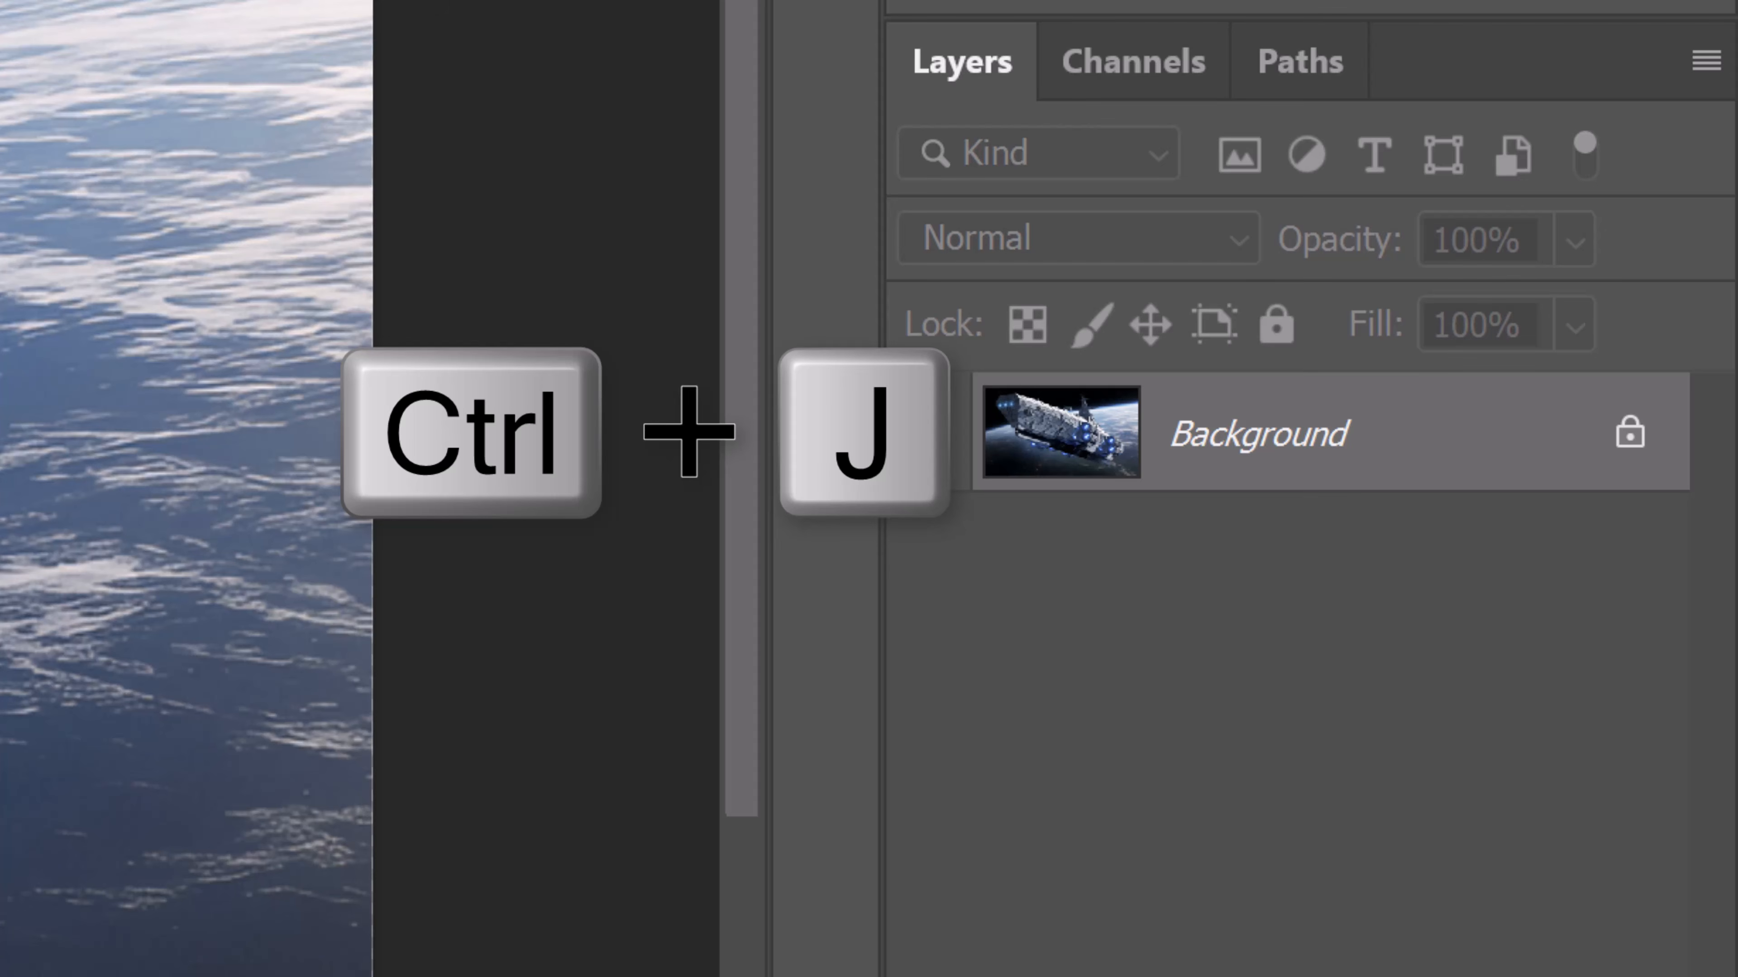
key(ctrl+j)
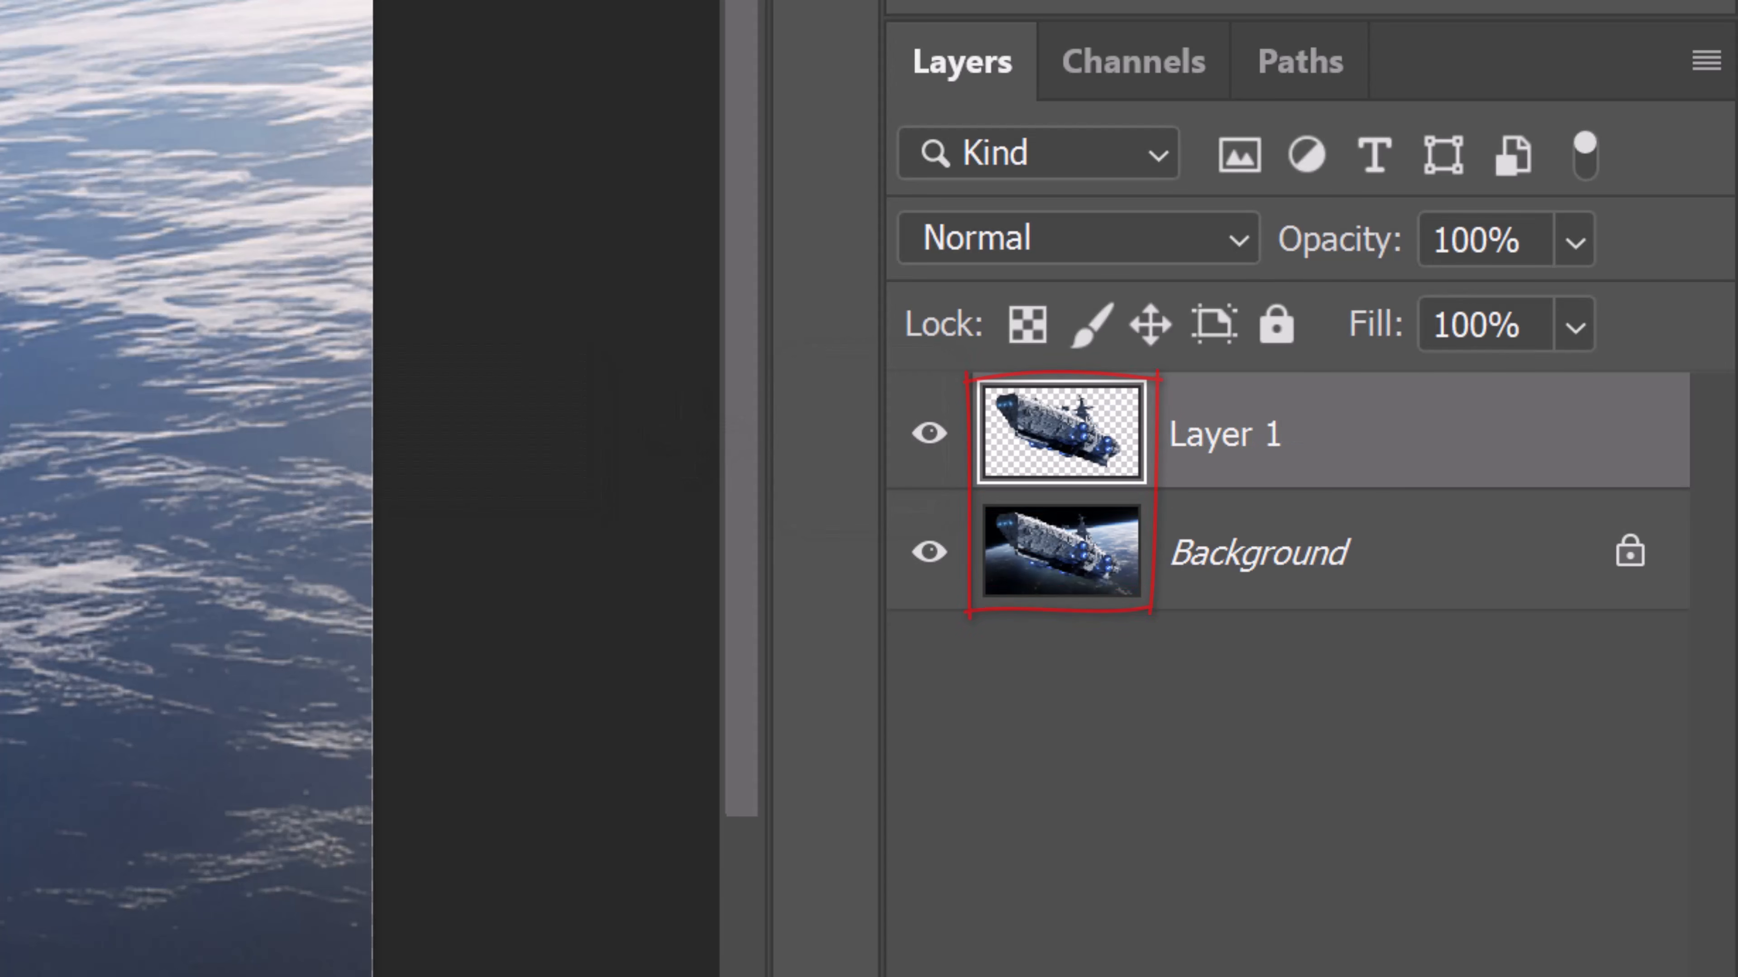
- Unlock the spaceship image's Background layer and bring both of its layers together into the phone document
click(1628, 556)
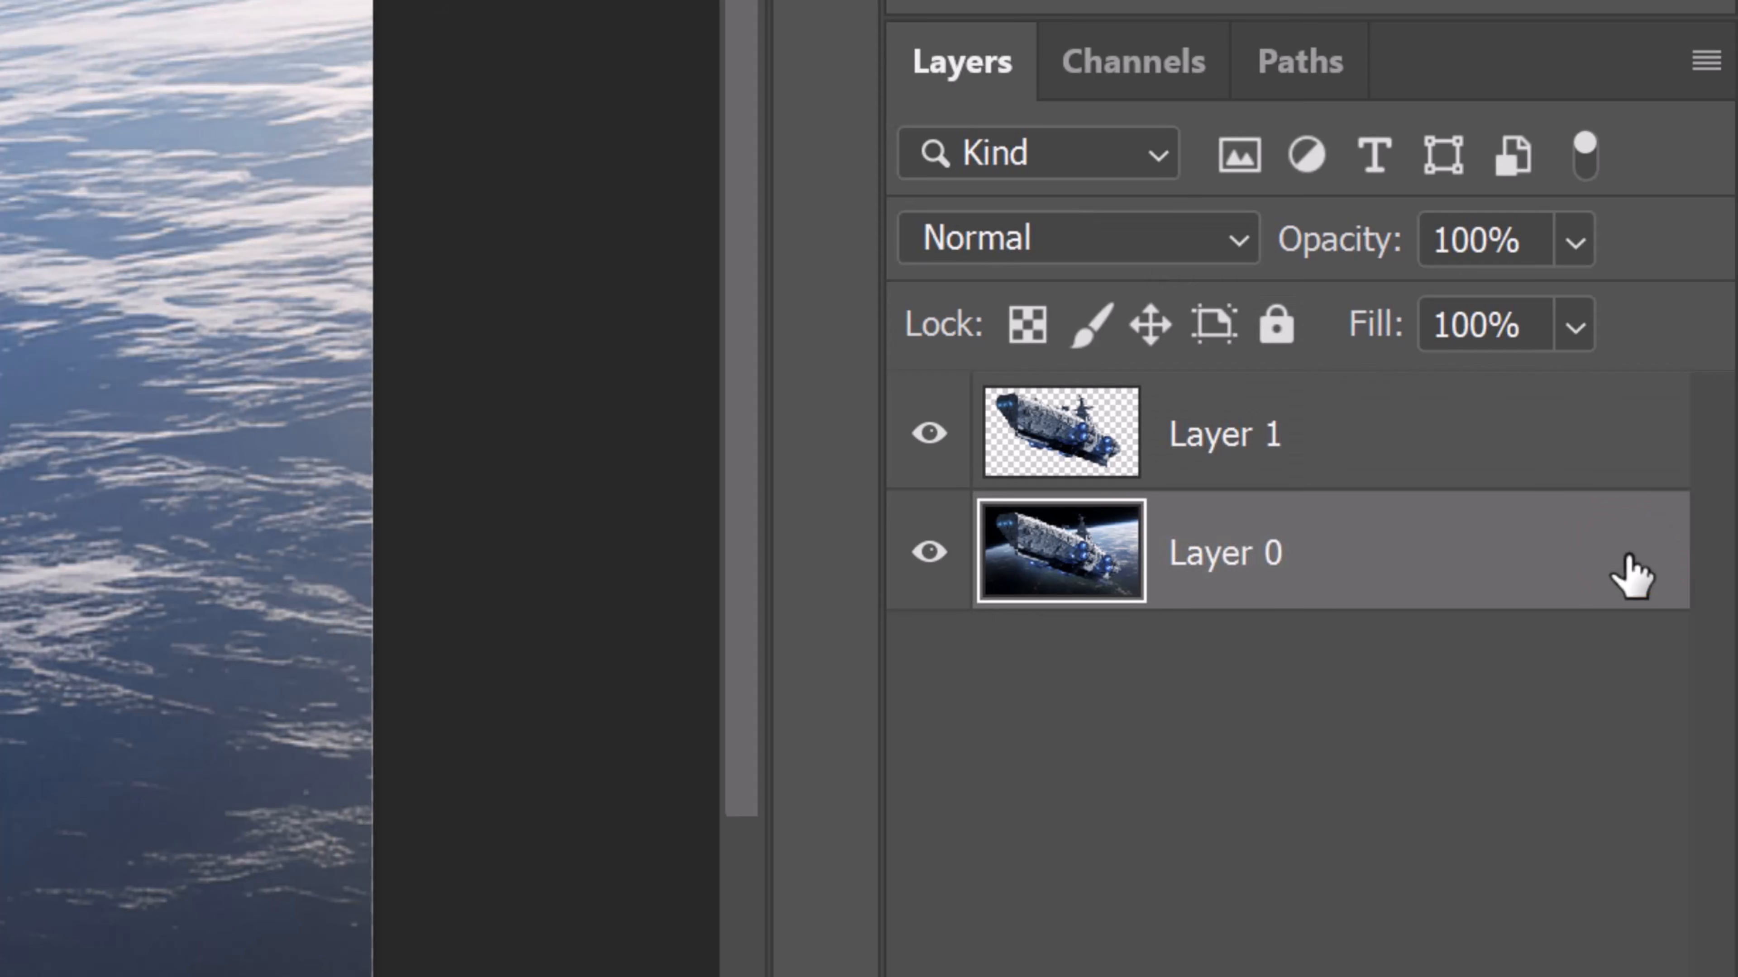
shift+click(1547, 432)
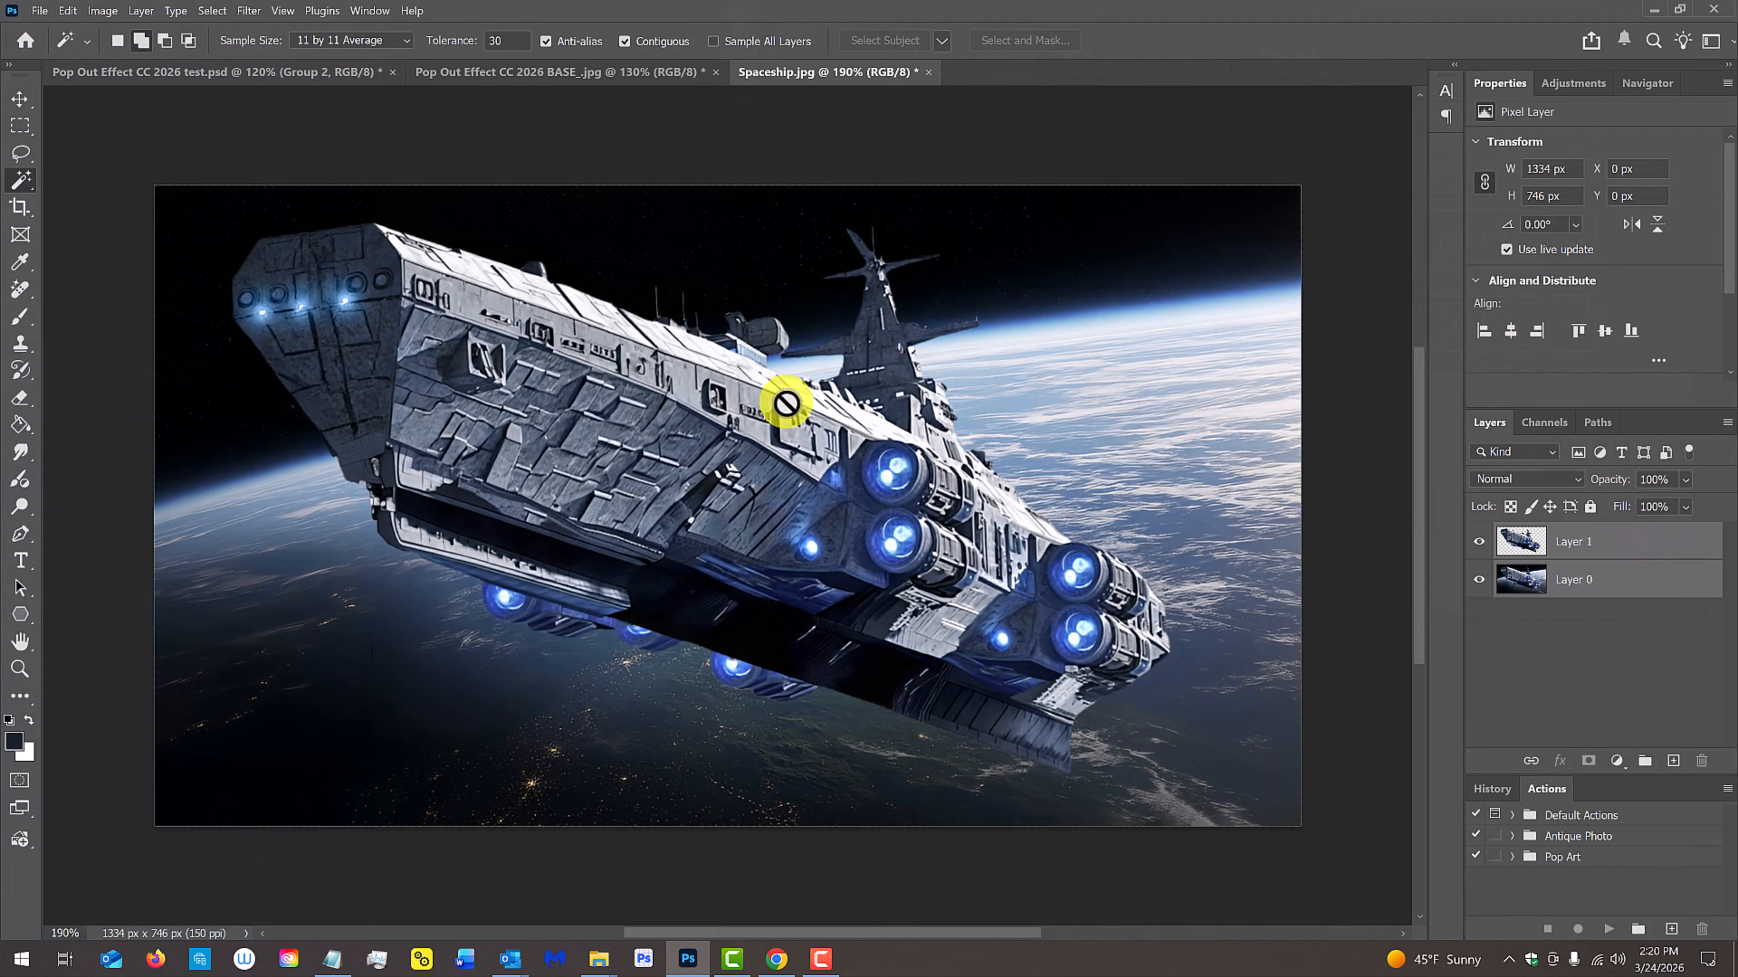
key(v)
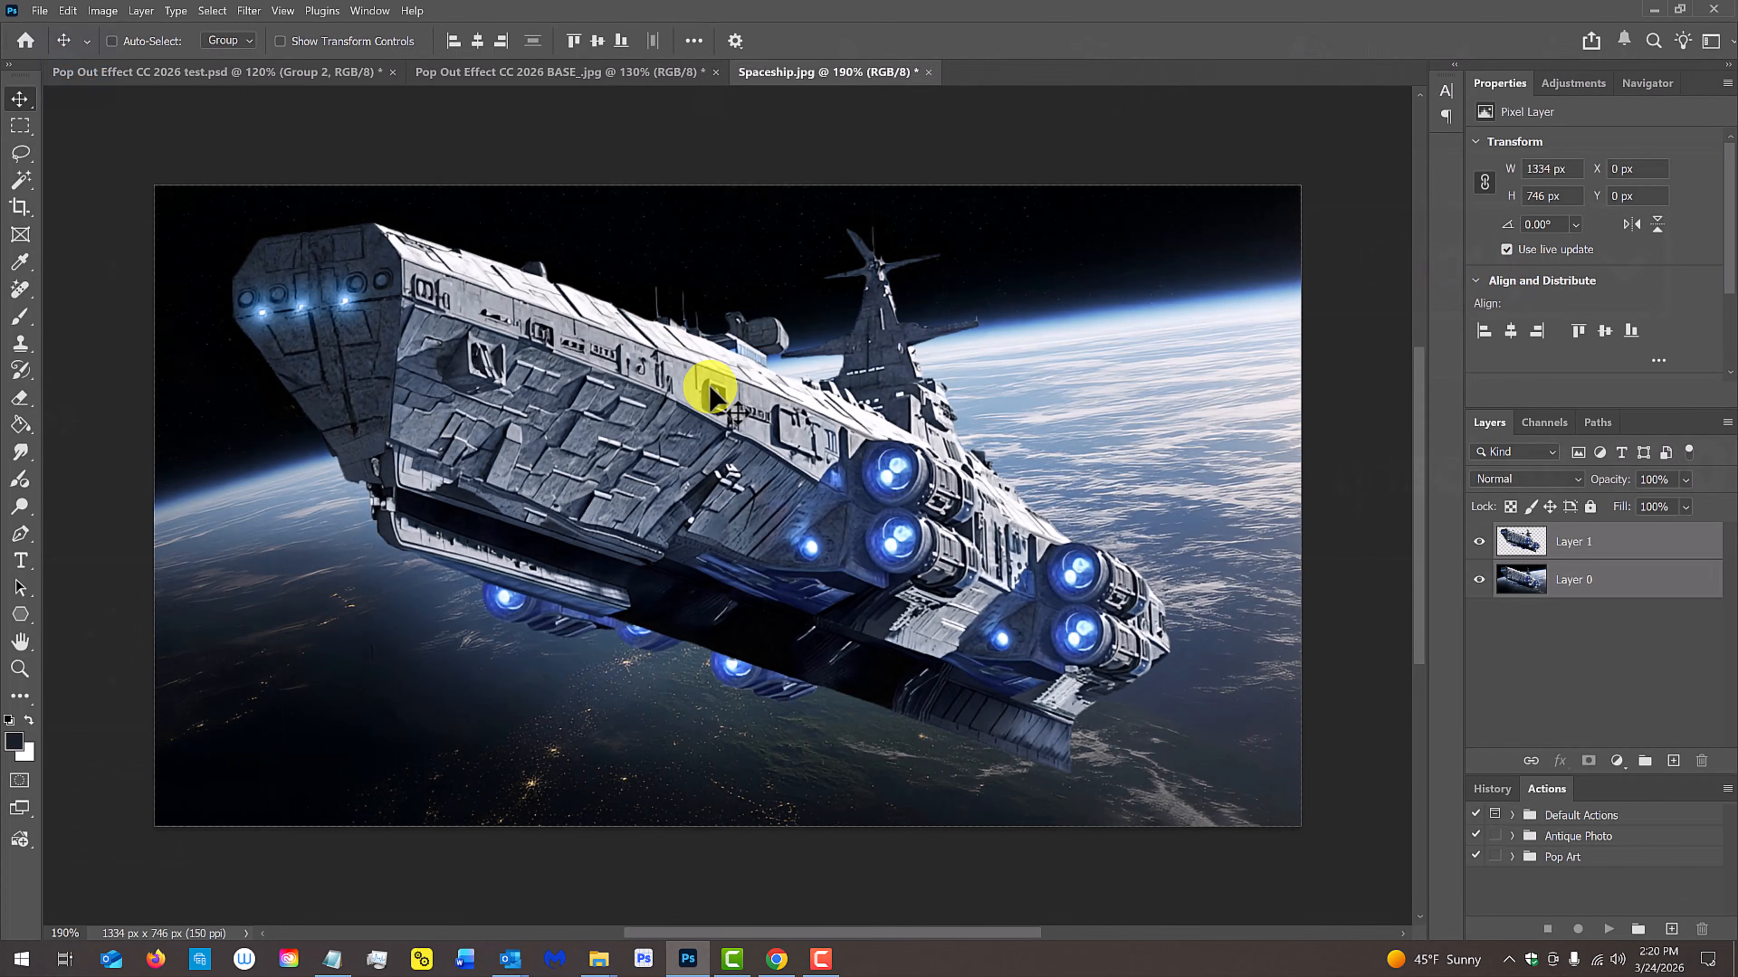
drag(709, 385, 621, 70)
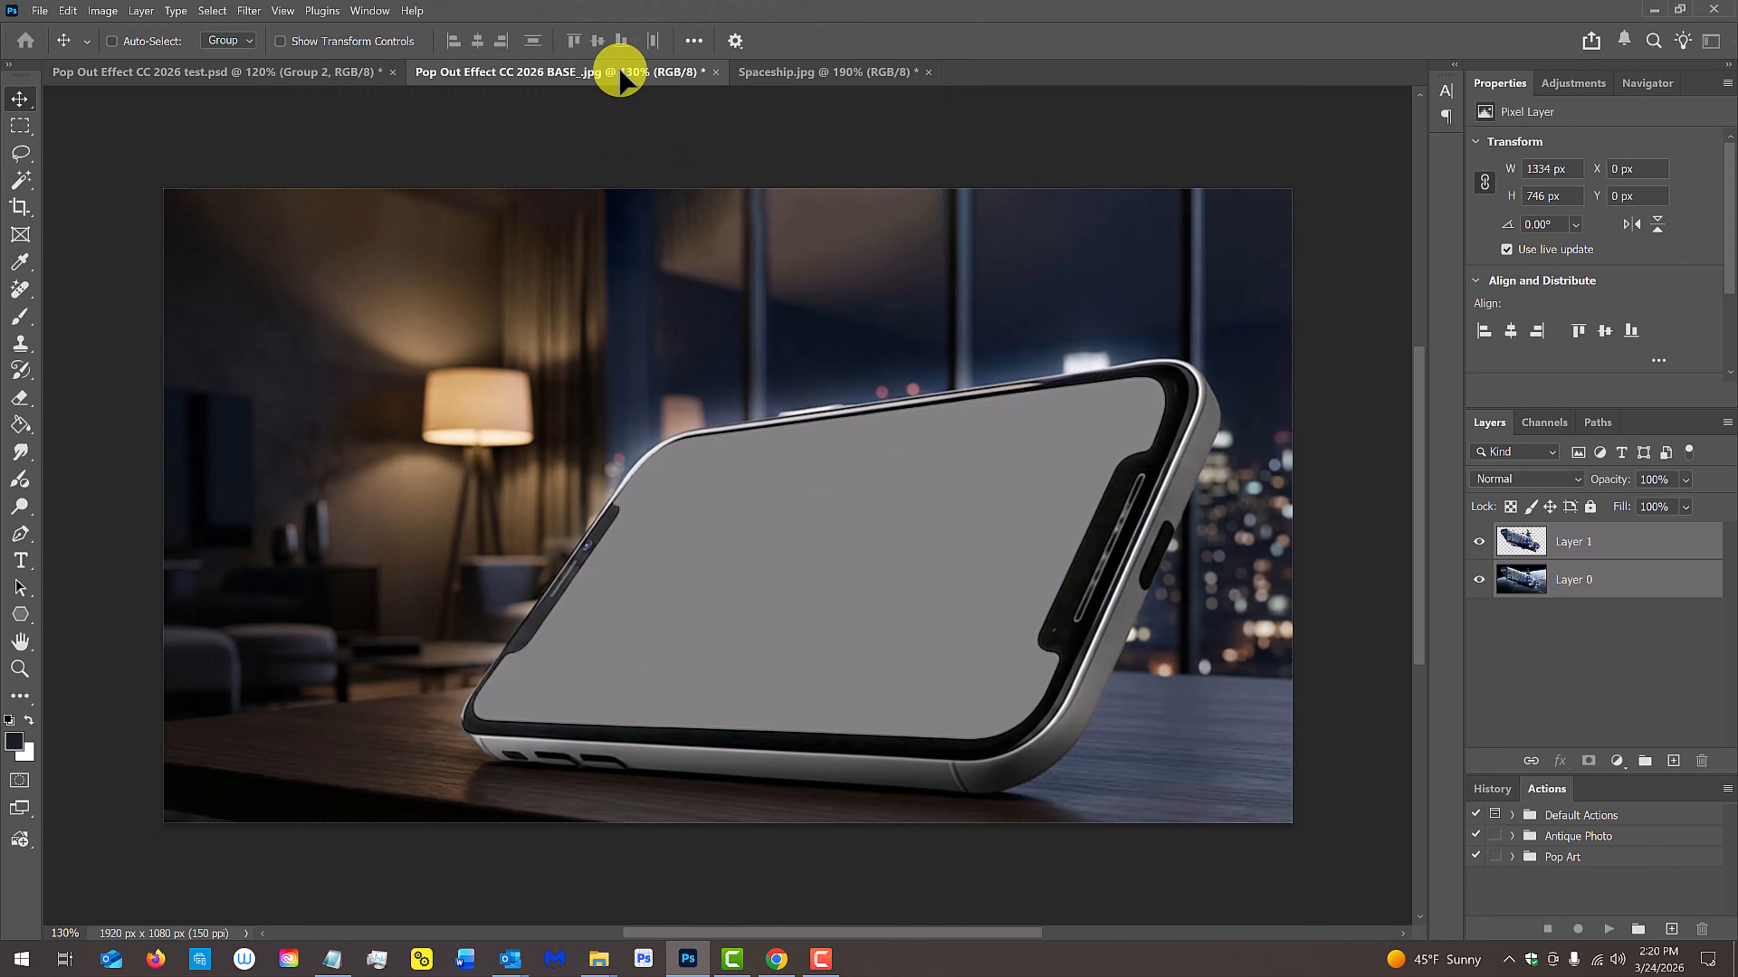
drag(619, 68, 819, 579)
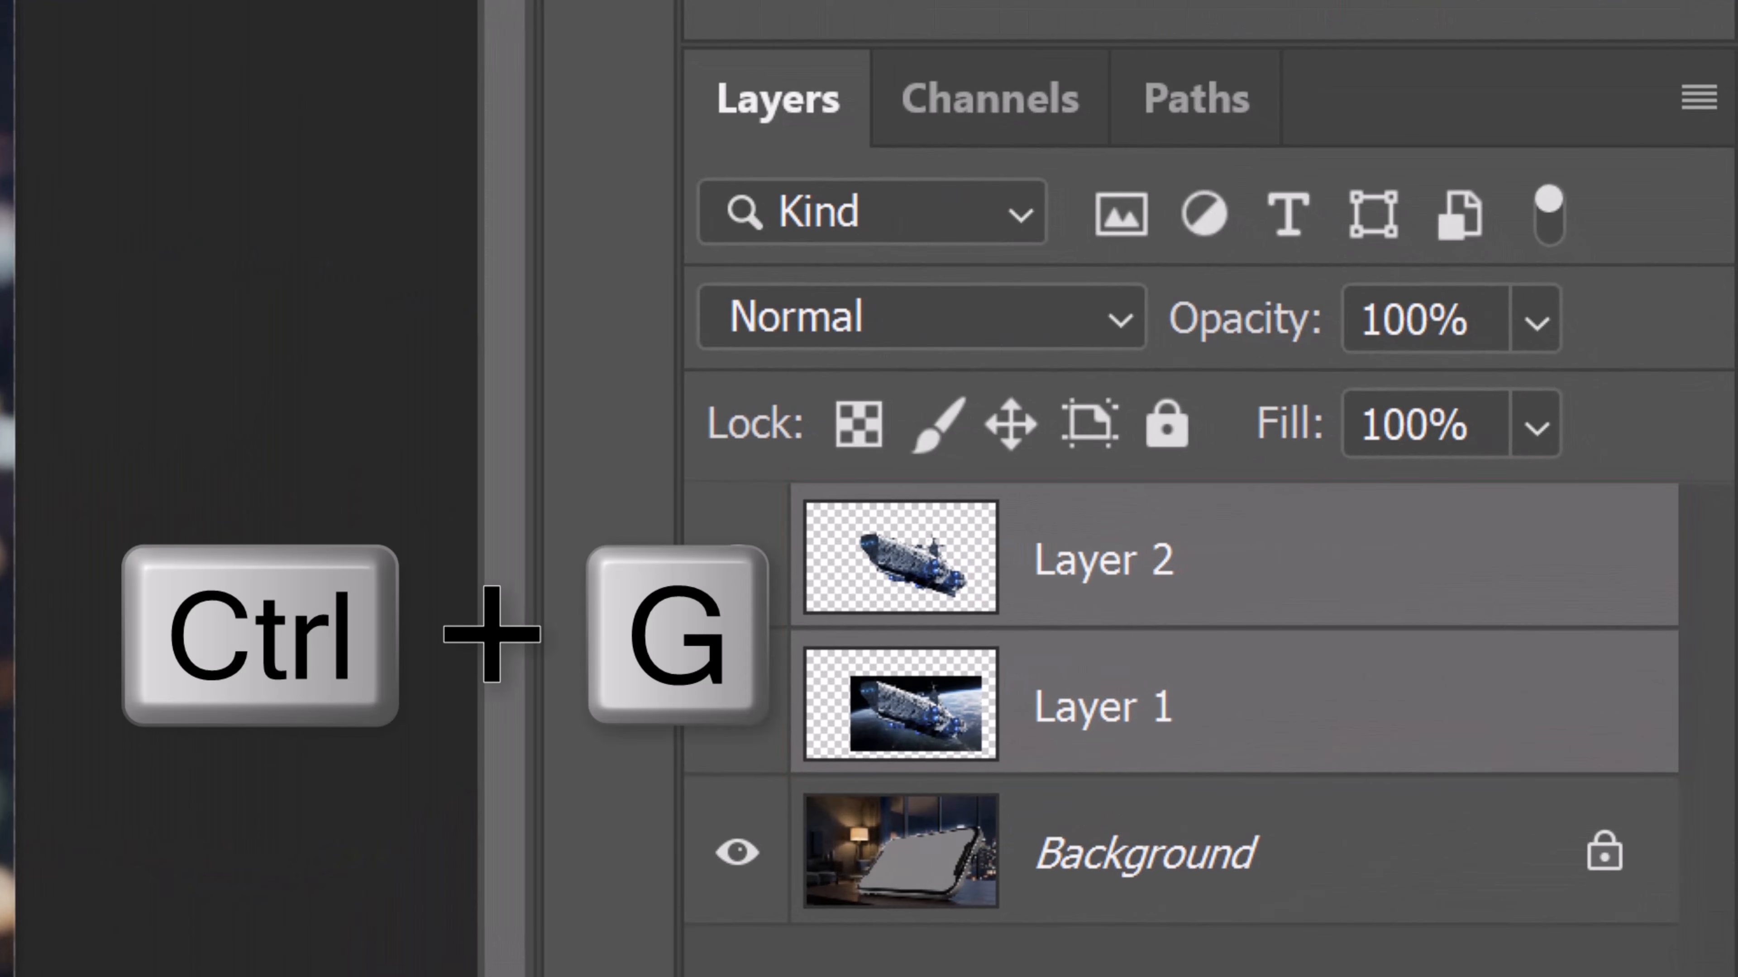
- Group the two spaceship layers and mask the group with the phone screen selection loaded from the Alpha 1 channel
key(ctrl+g)
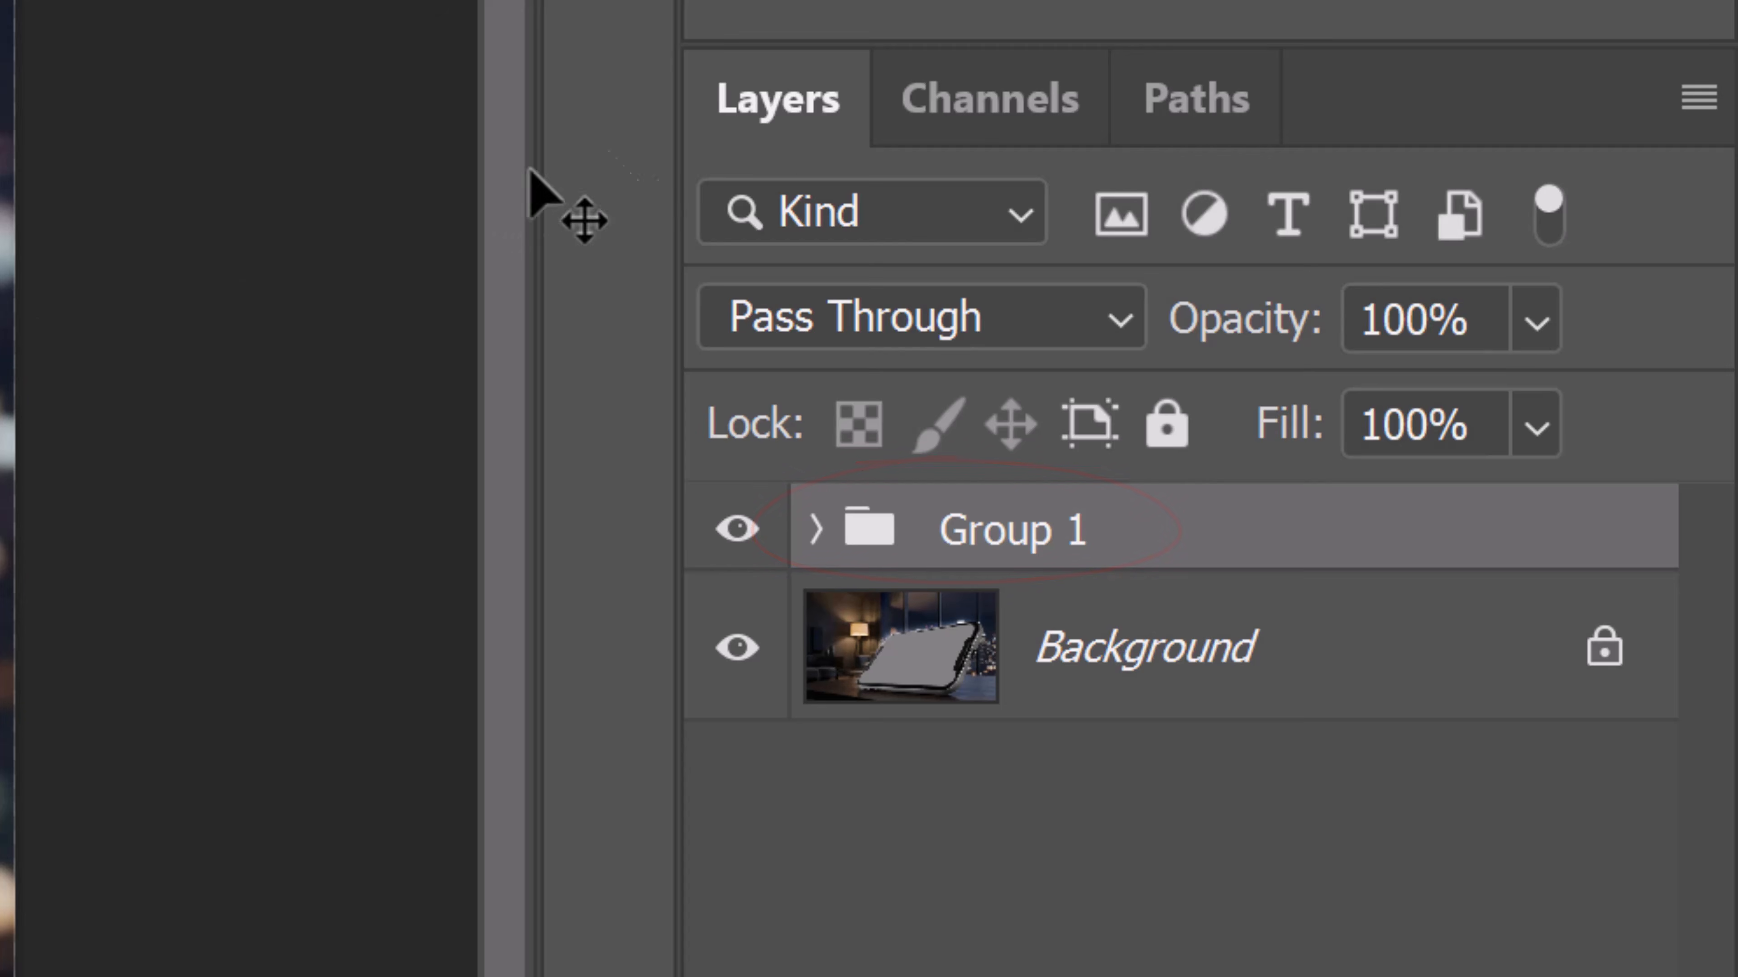
click(1009, 123)
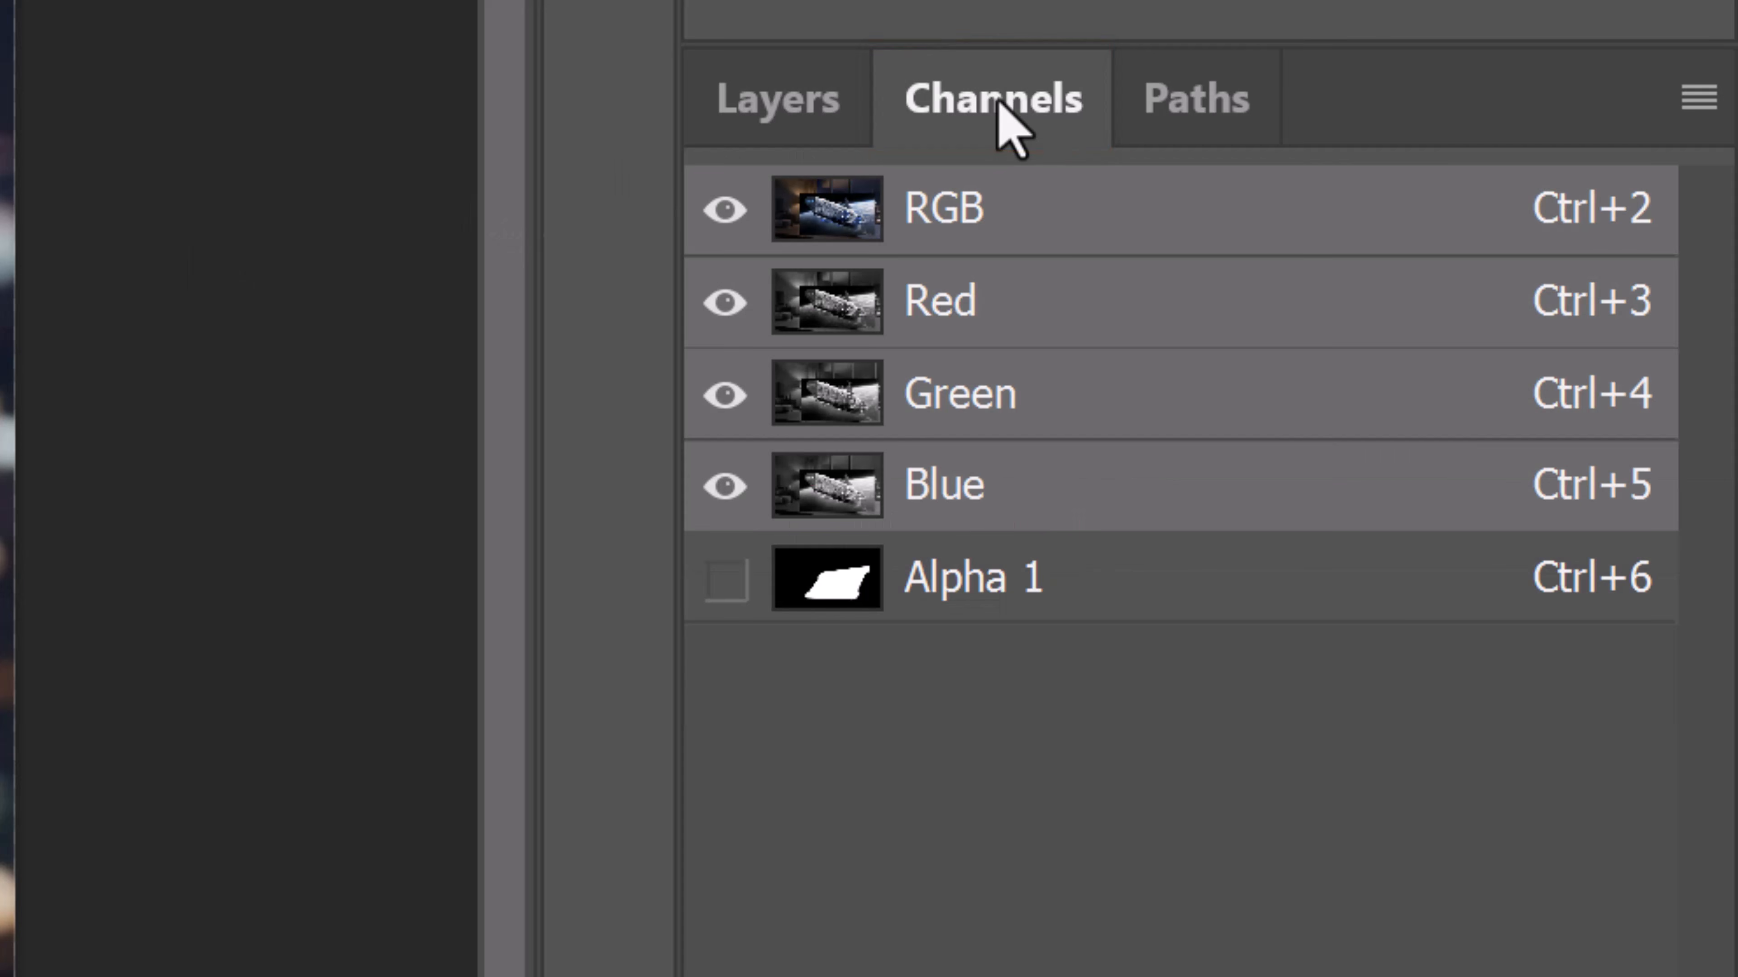
ctrl+click(841, 582)
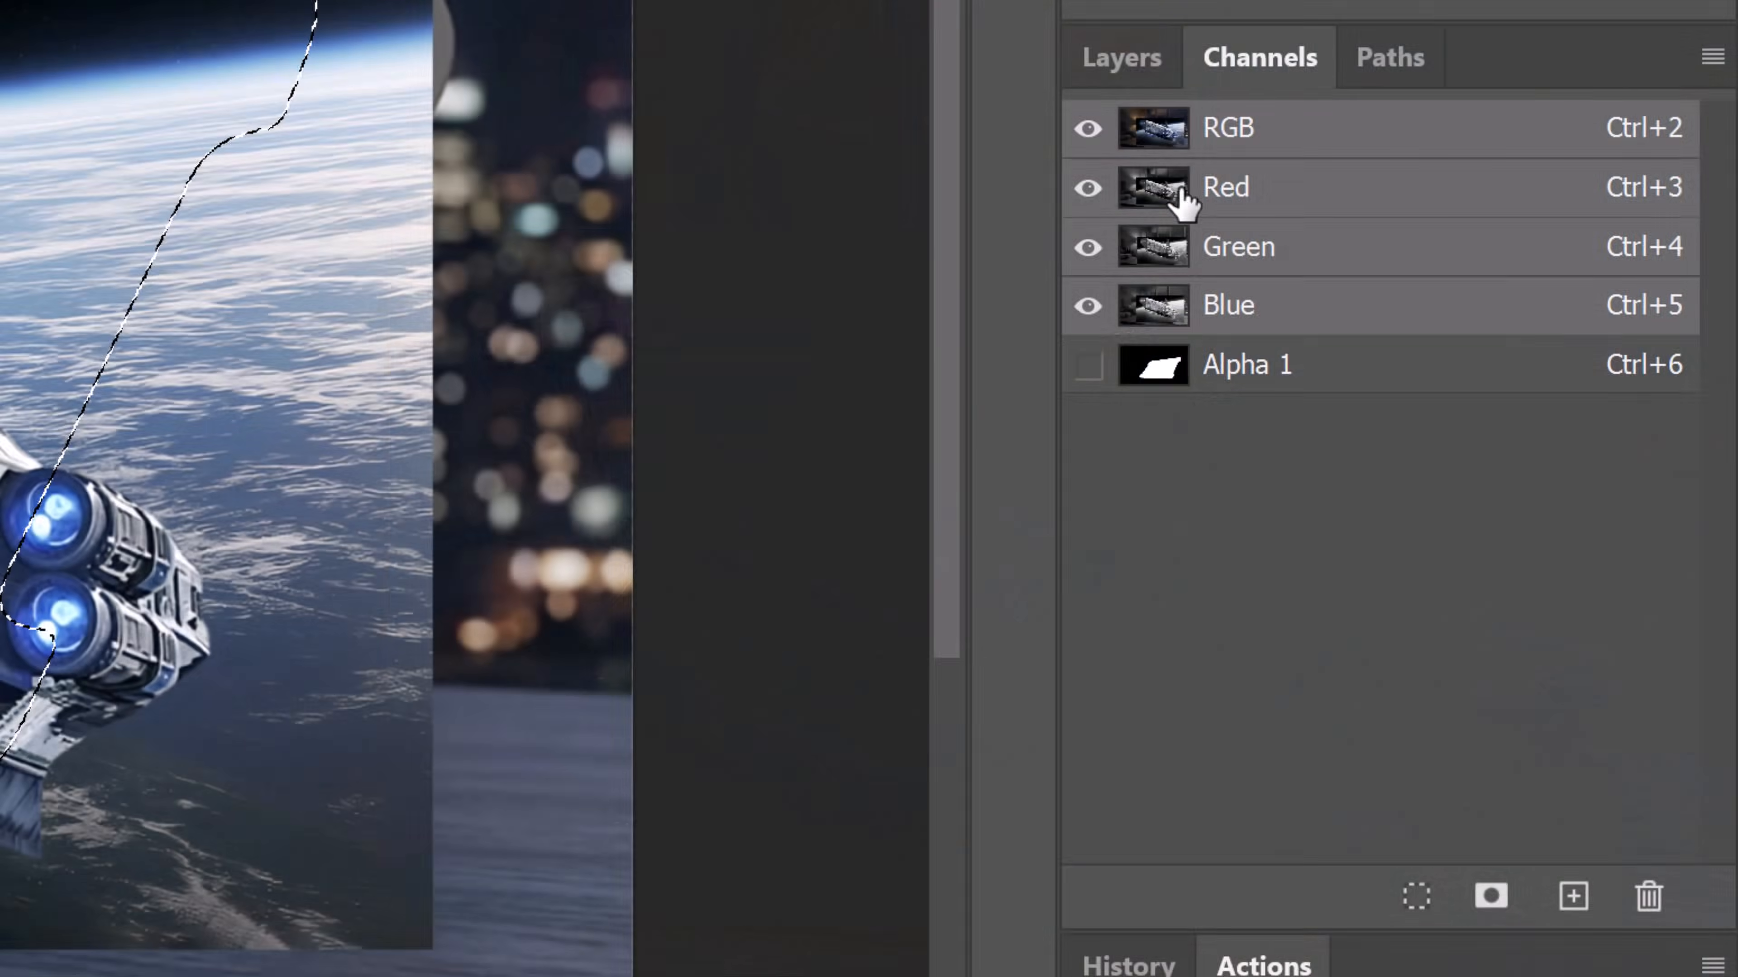
click(1125, 60)
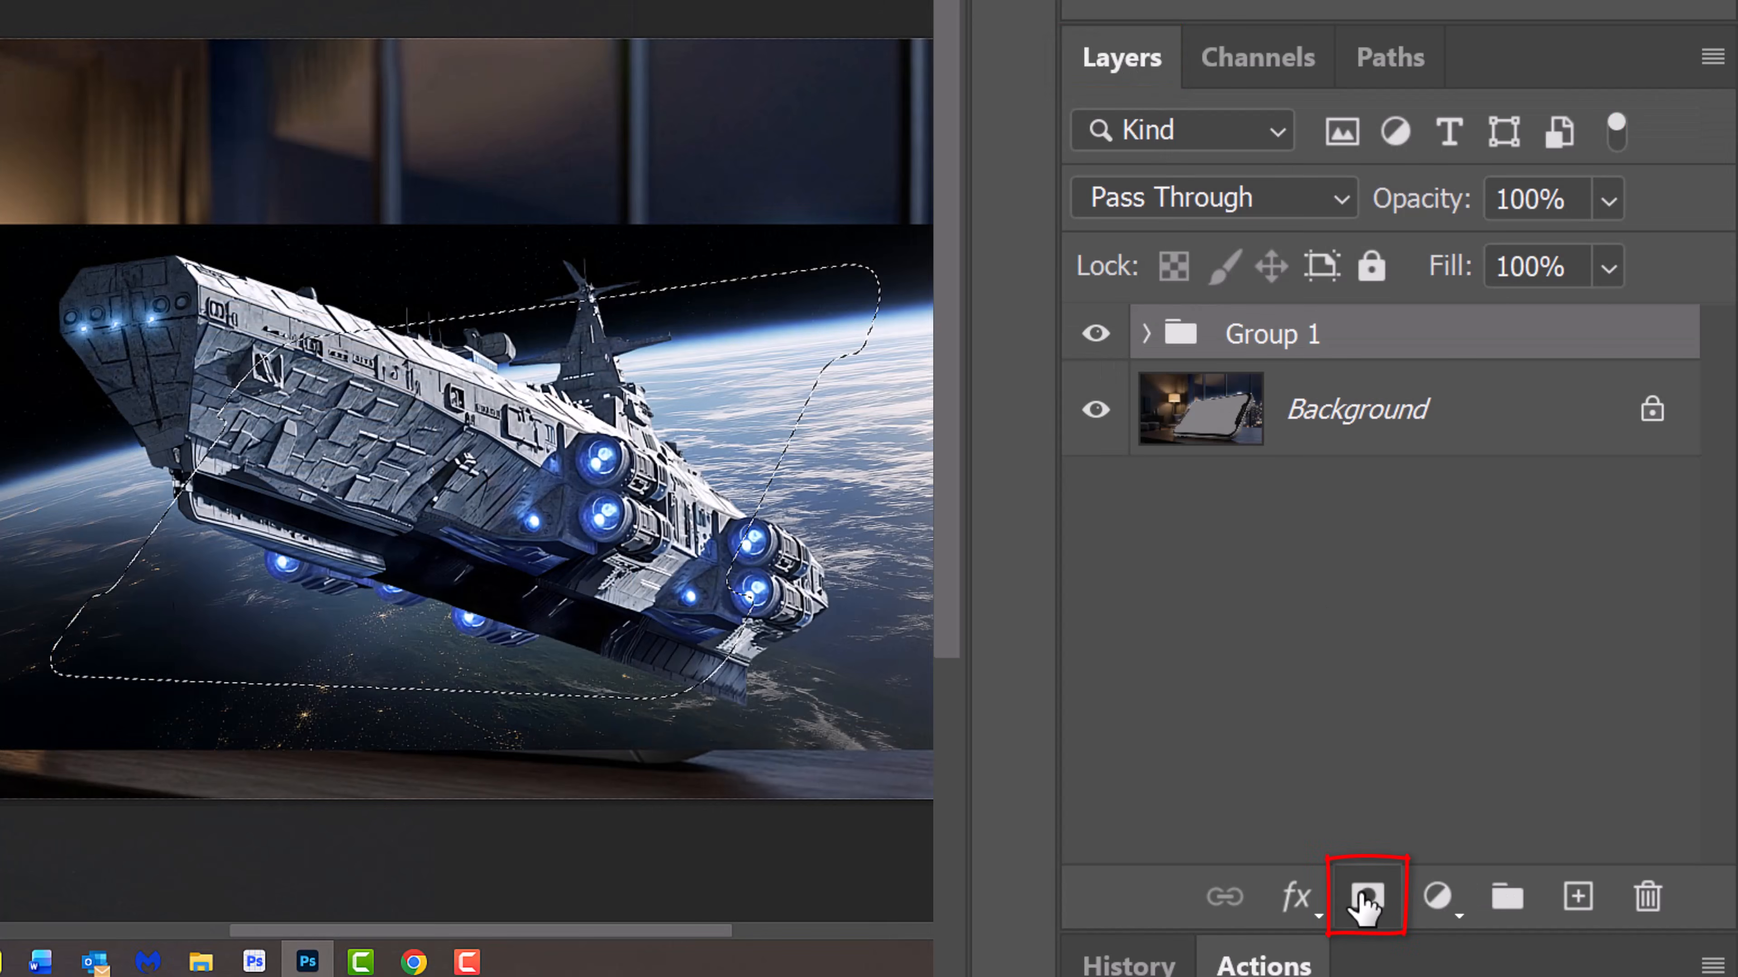
click(1364, 902)
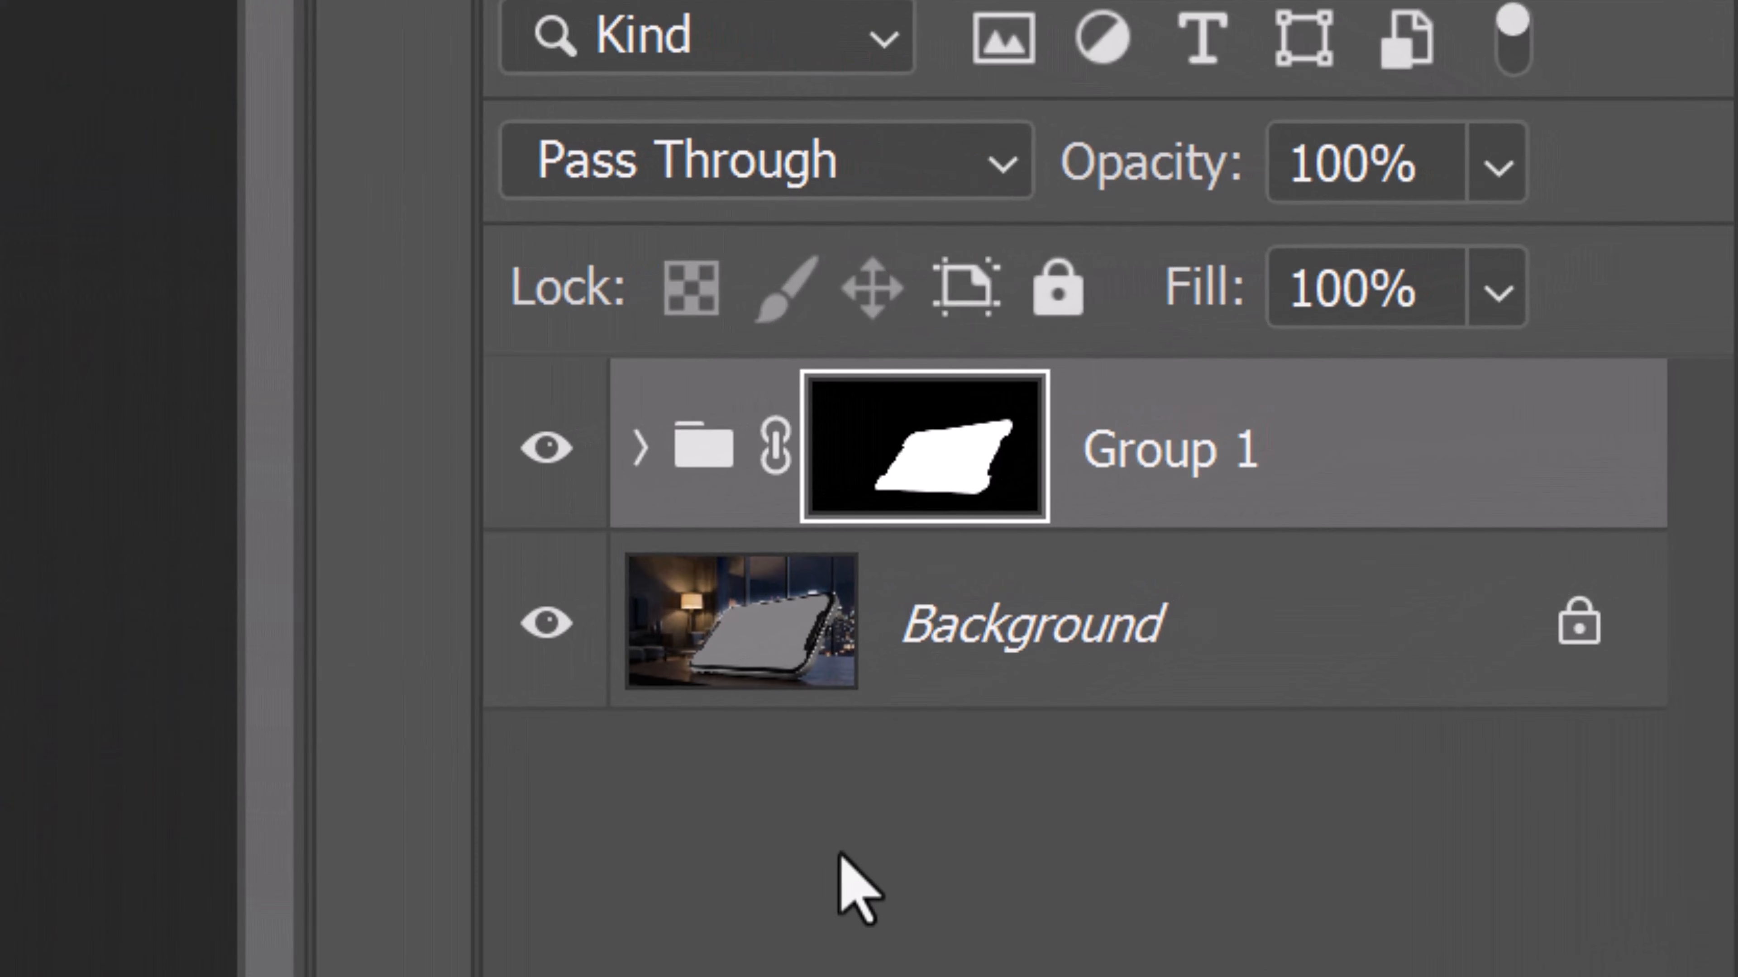
- Unlink Group 1 from its mask, then slightly enlarge and reposition the spaceship artwork within the phone screen using Free Transform
click(775, 443)
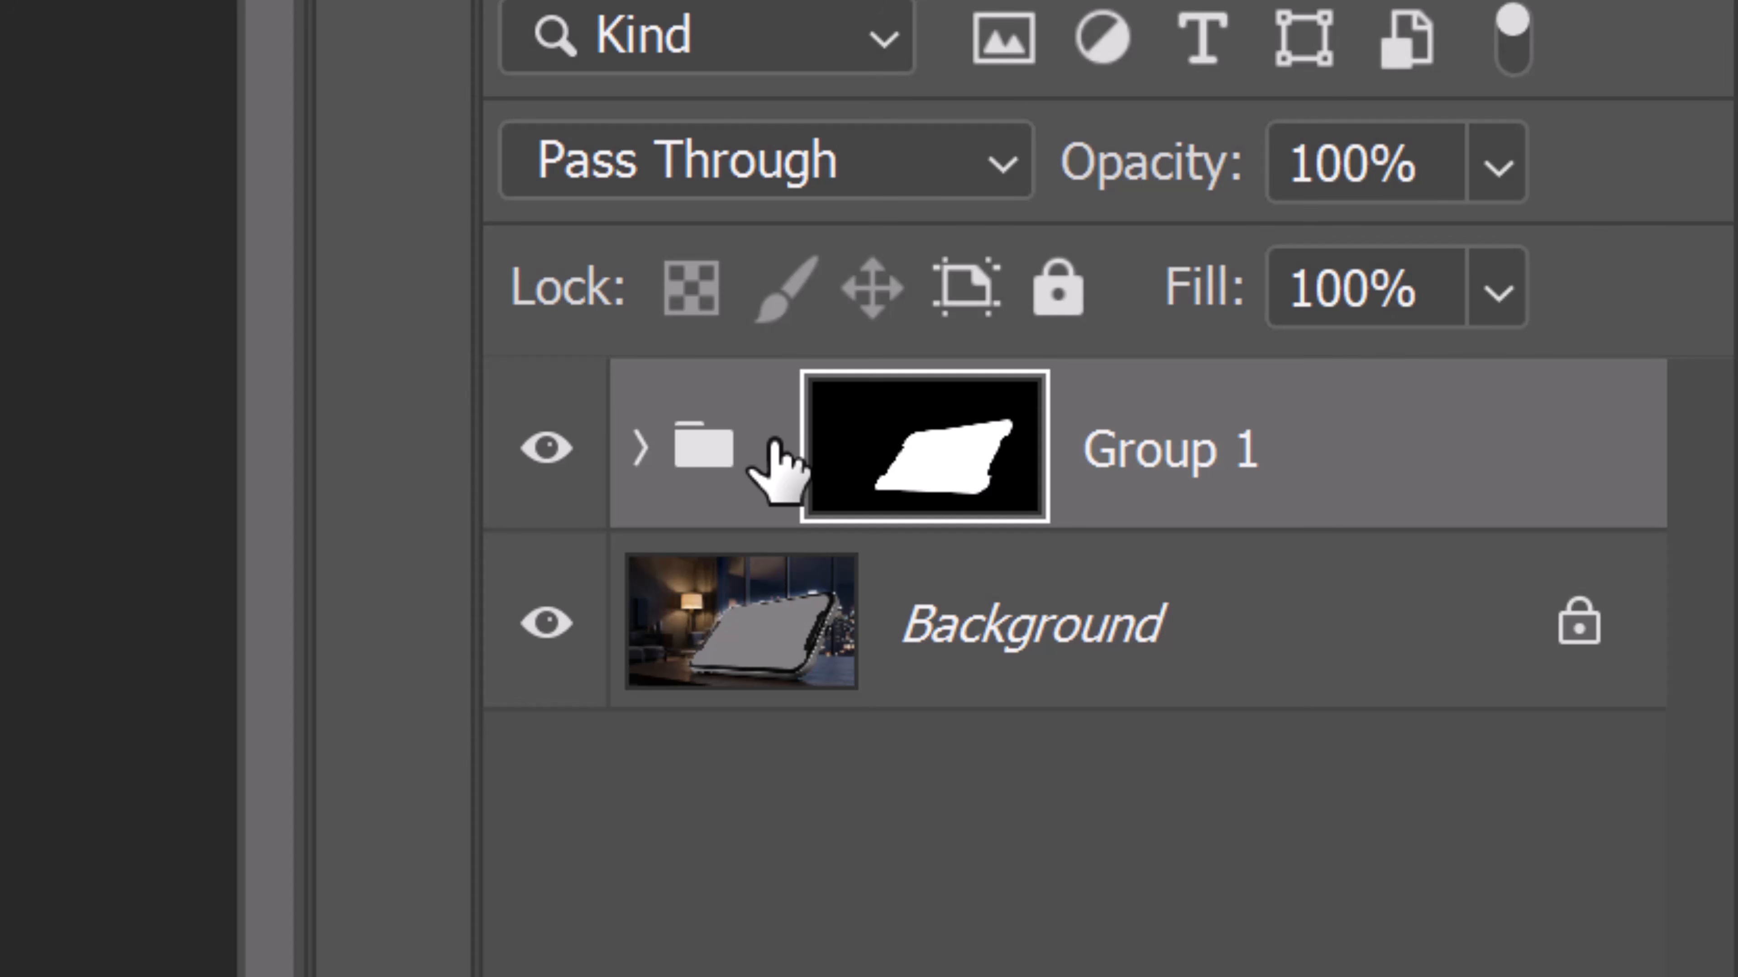
click(702, 432)
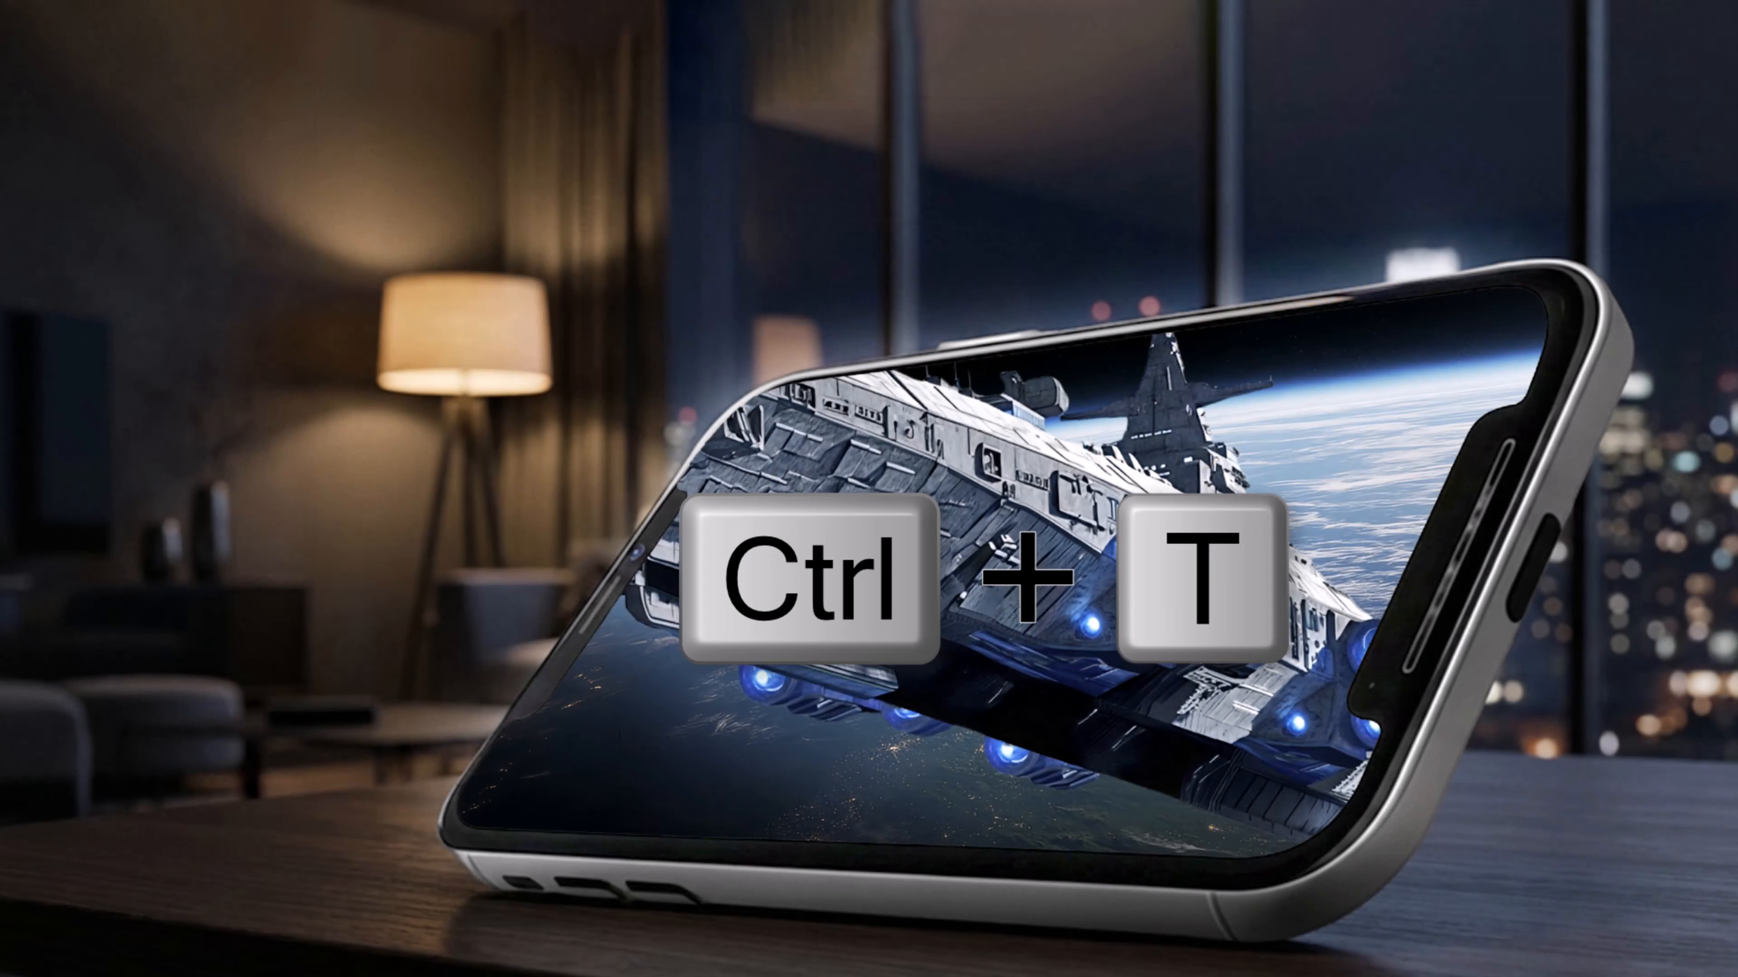
key(ctrl+t)
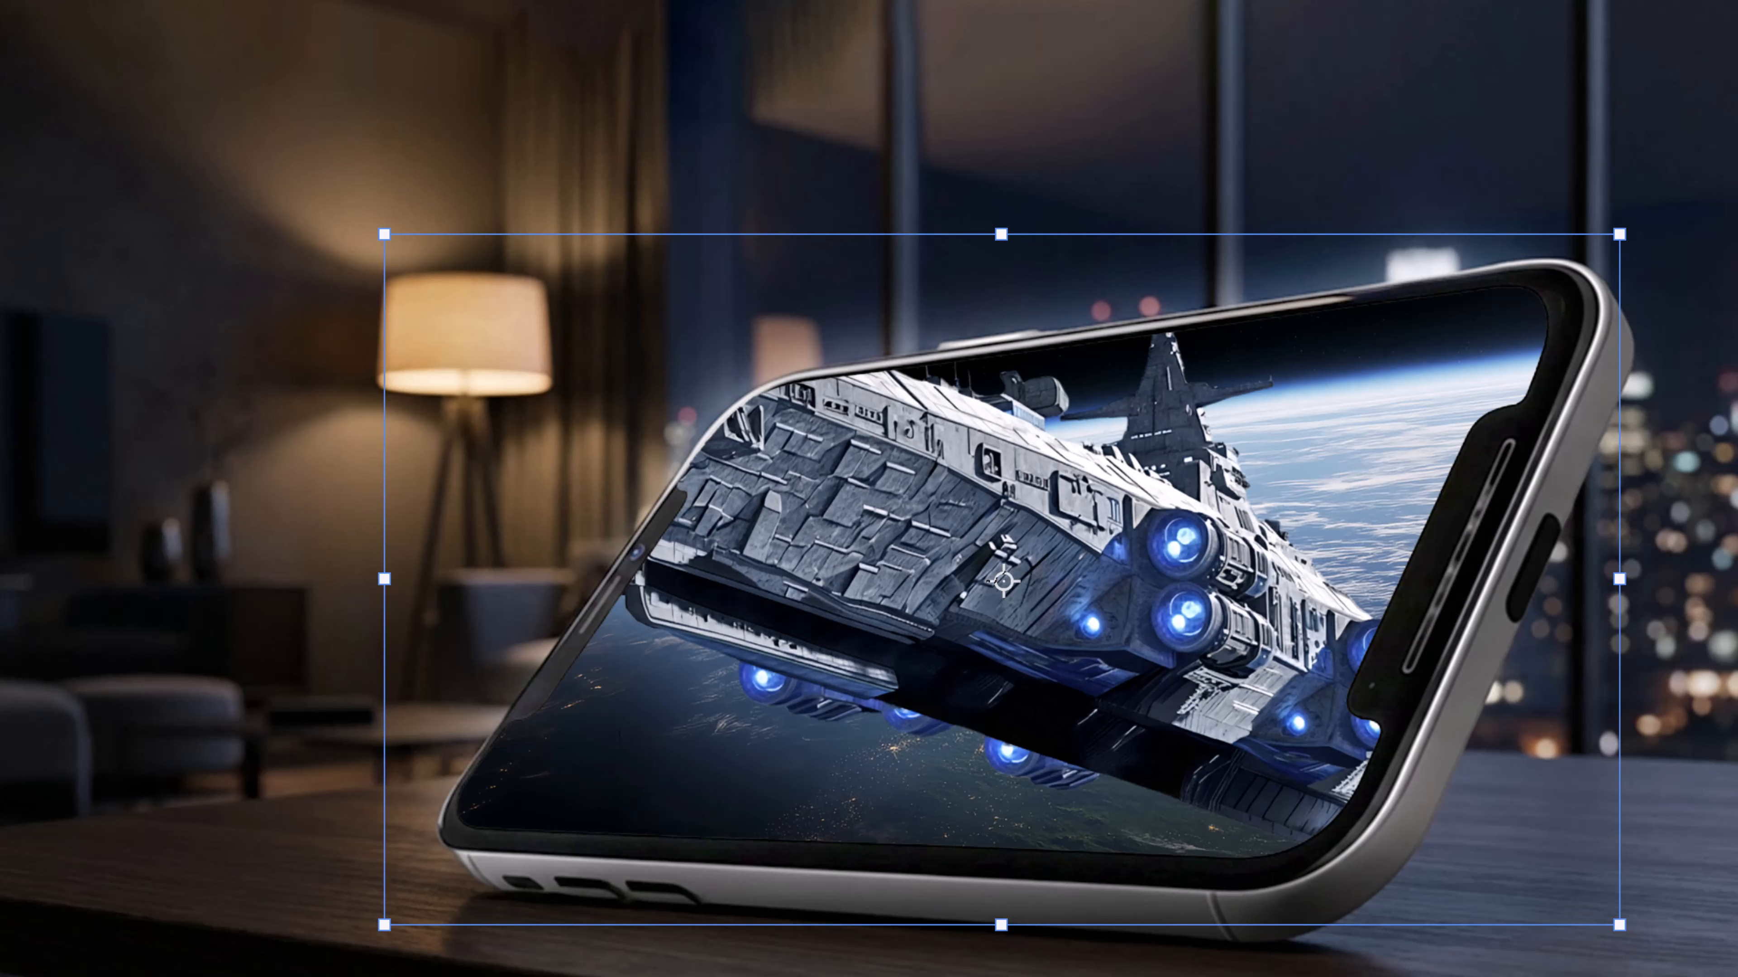
mouse_move(1046, 600)
mouse_down()
mouse_move(996, 524)
mouse_move(930, 568)
mouse_move(1136, 643)
mouse_move(1017, 590)
mouse_move(1035, 606)
mouse_up()
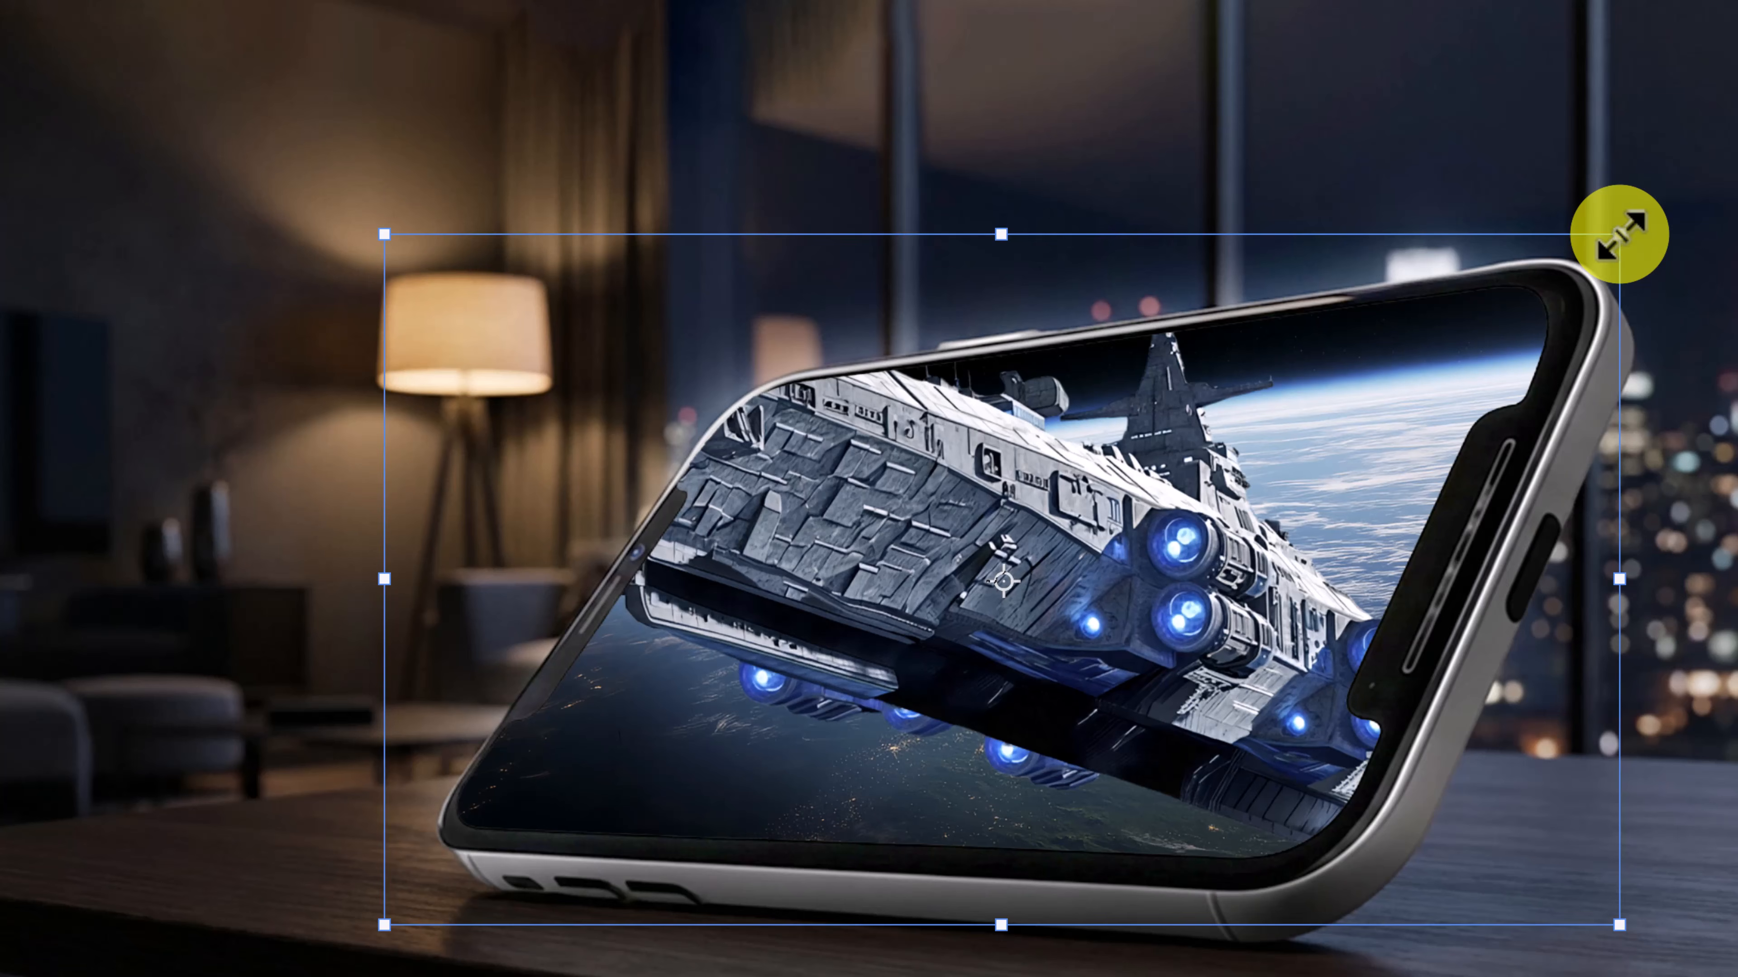
key(alt)
mouse_move(1619, 234)
mouse_down()
mouse_move(1482, 310)
mouse_move(1605, 257)
mouse_move(1630, 217)
mouse_up()
drag(1238, 583, 1269, 561)
key(Return)
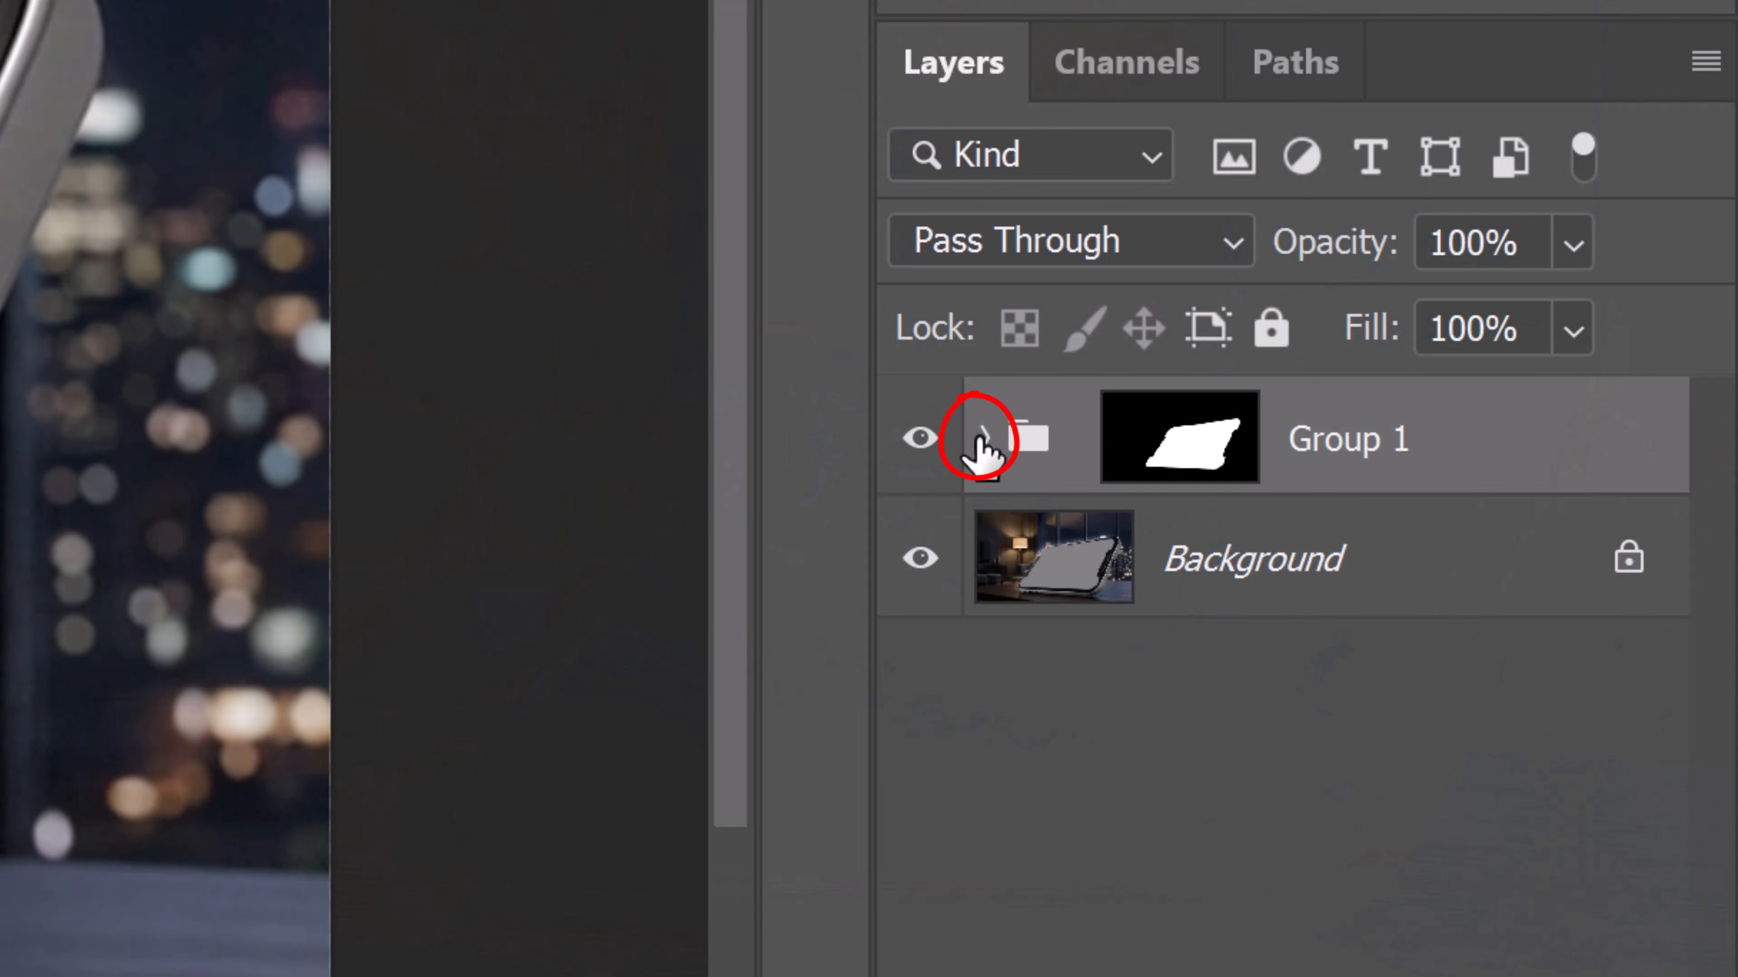
- Expand Group 1, load the spaceship outline from Layer 2 as a selection, and make the group's mask active for editing
click(983, 438)
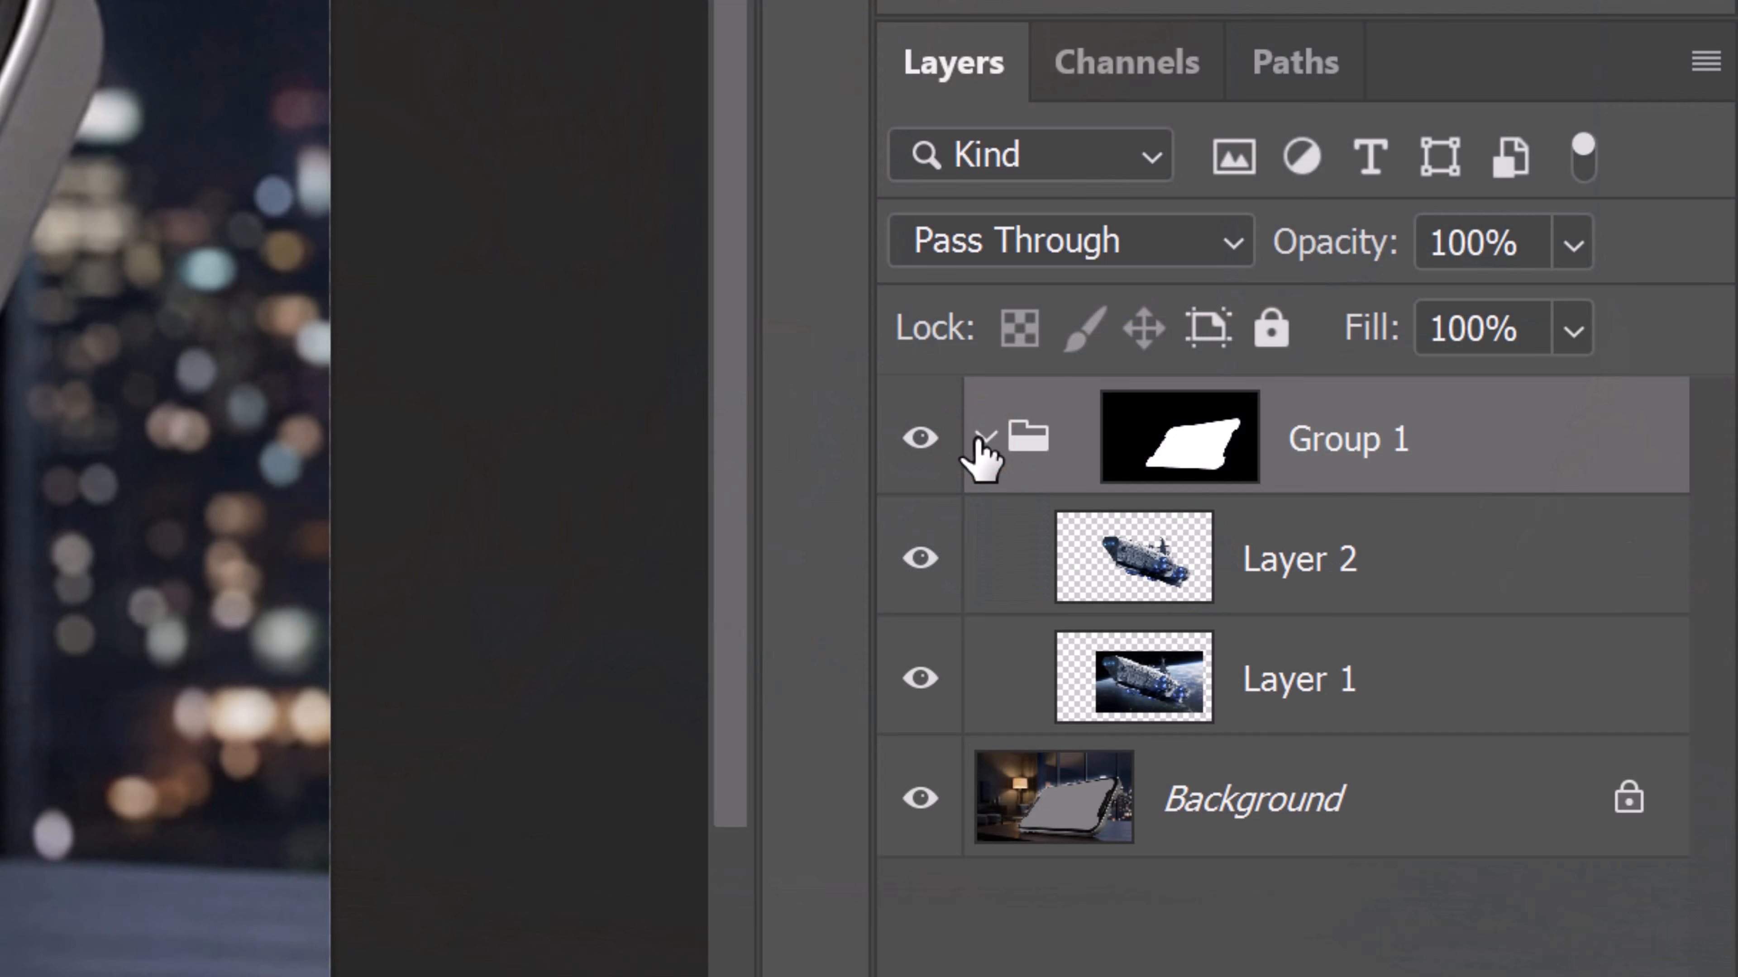
ctrl+click(1134, 554)
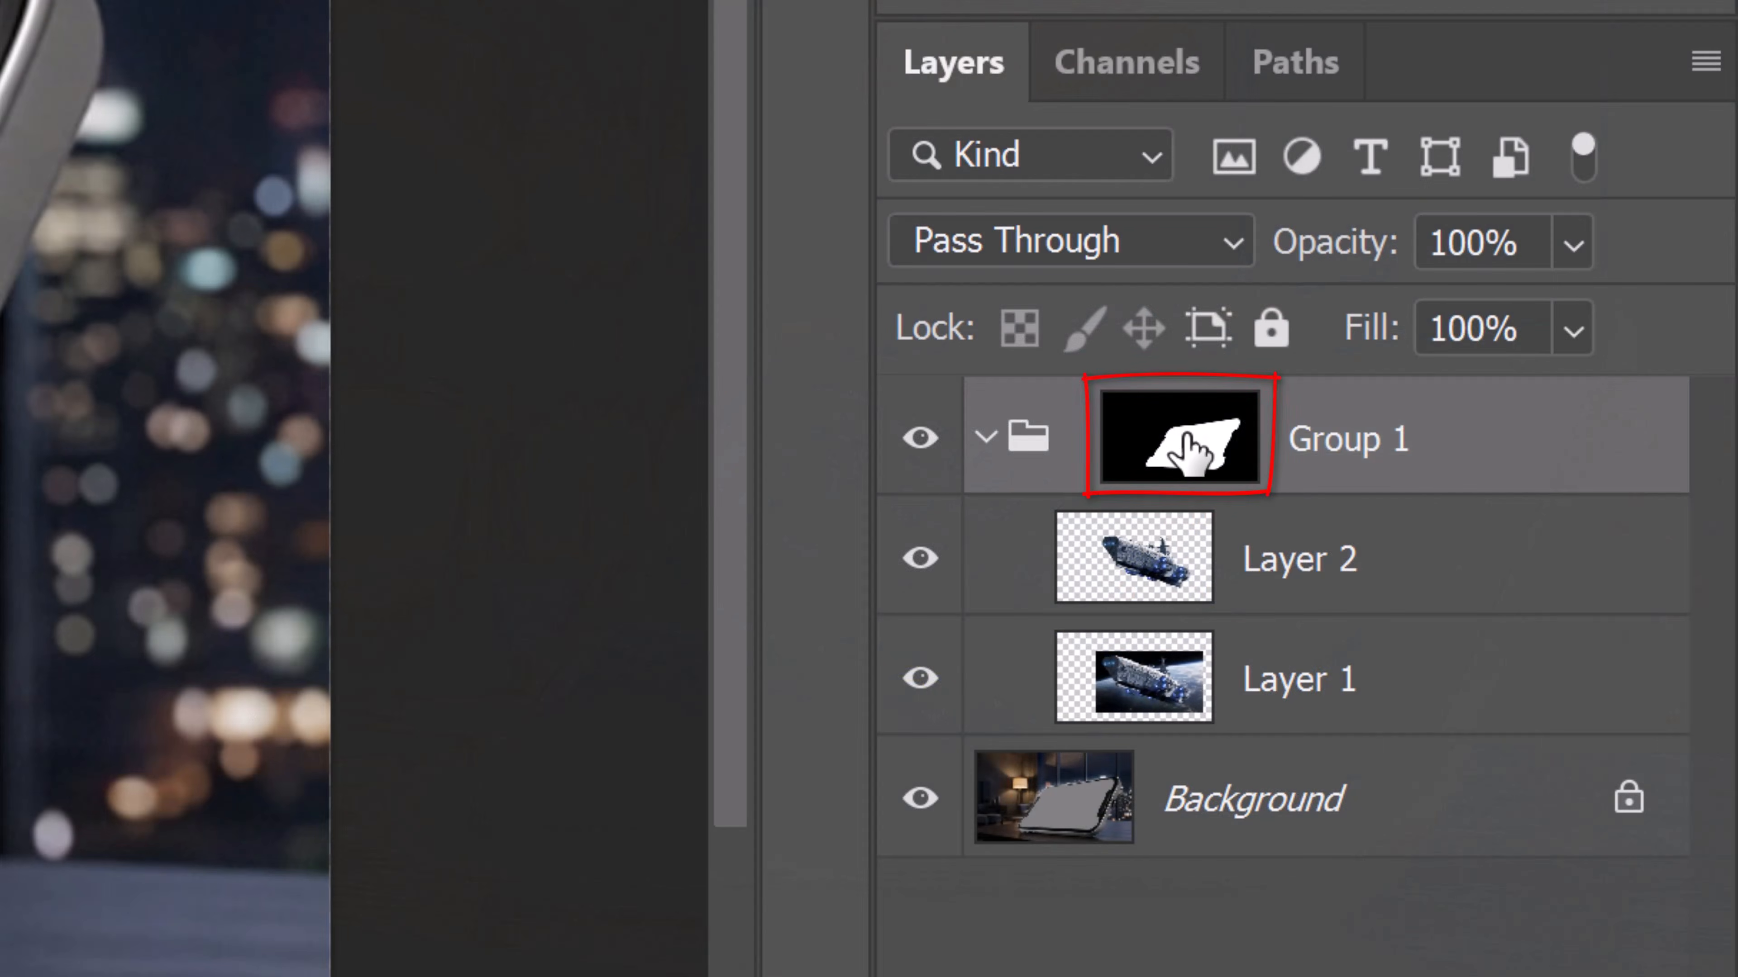
click(1187, 436)
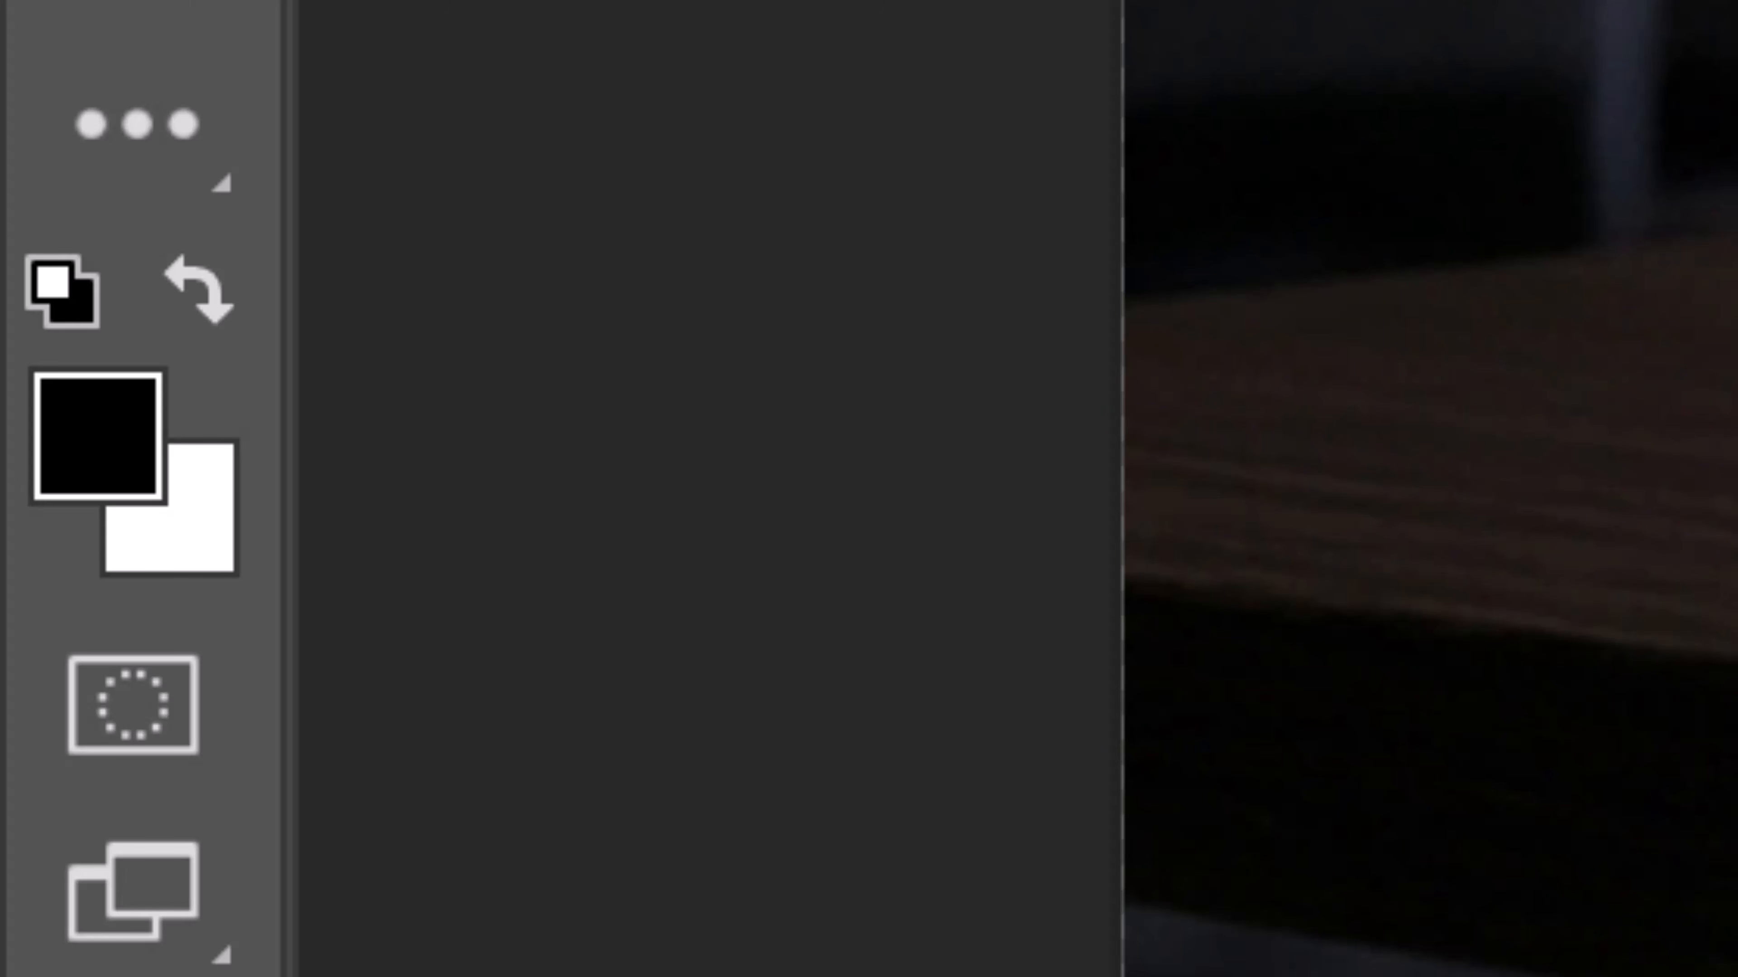
- Make white the foreground color and set up the Pencil Tool with the Hard Round brush from General Brushes
key(x)
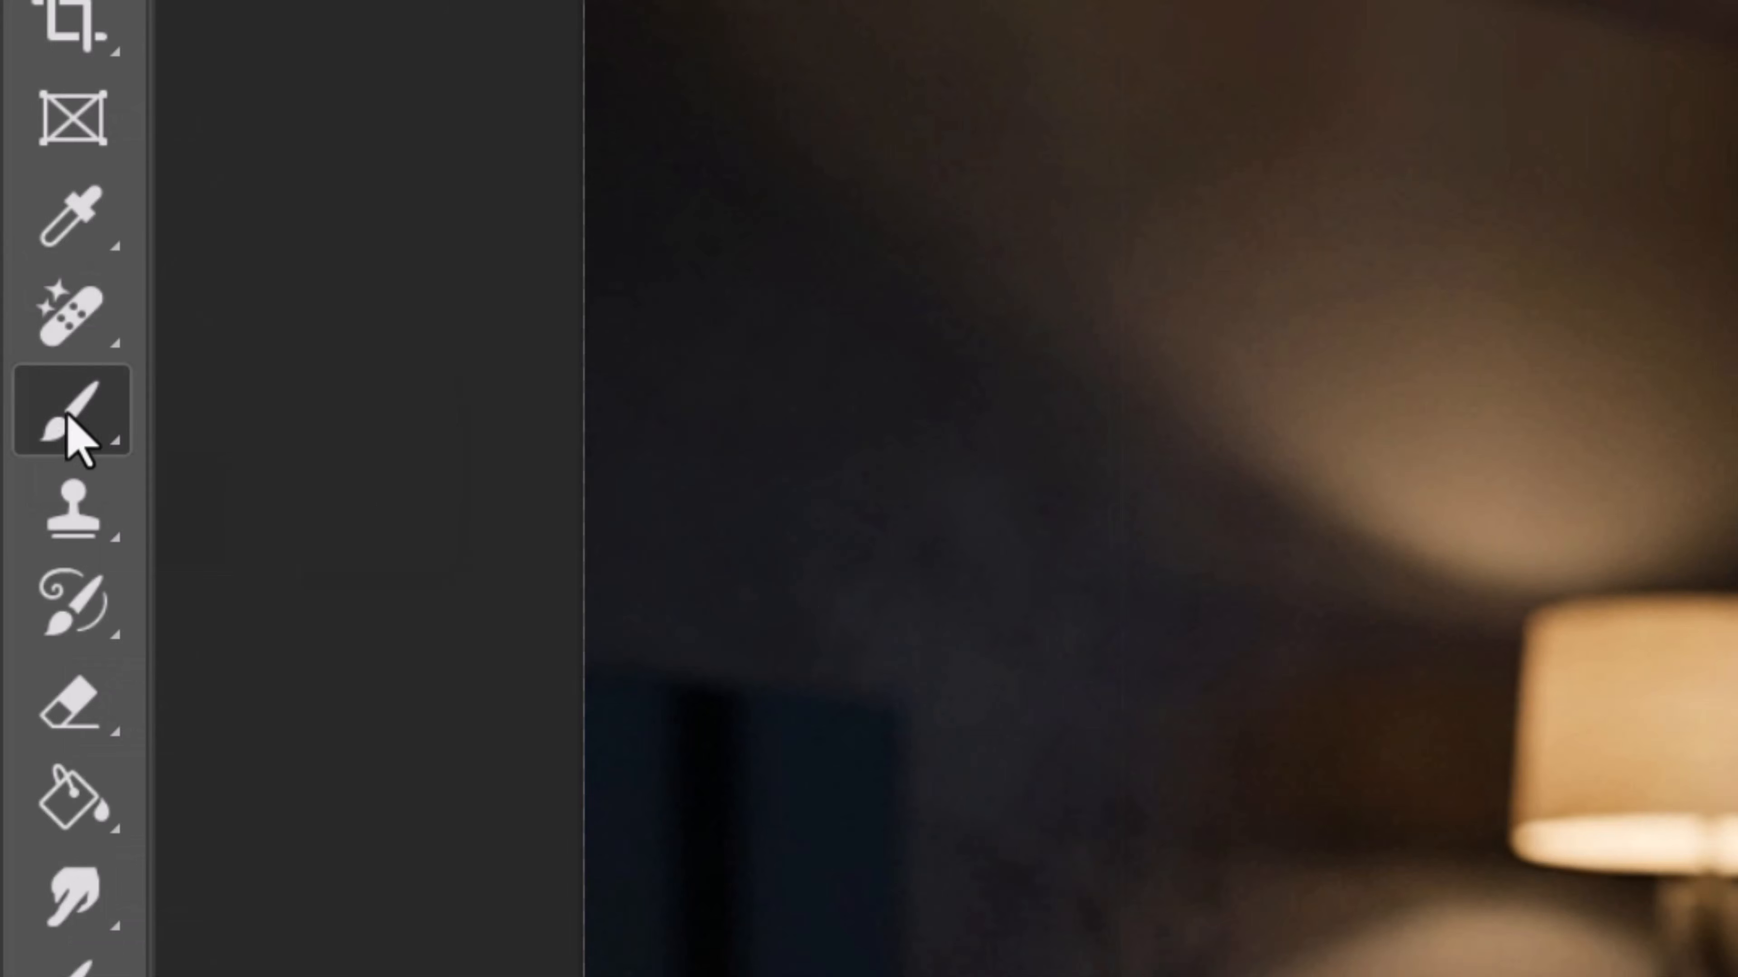
right_click(79, 438)
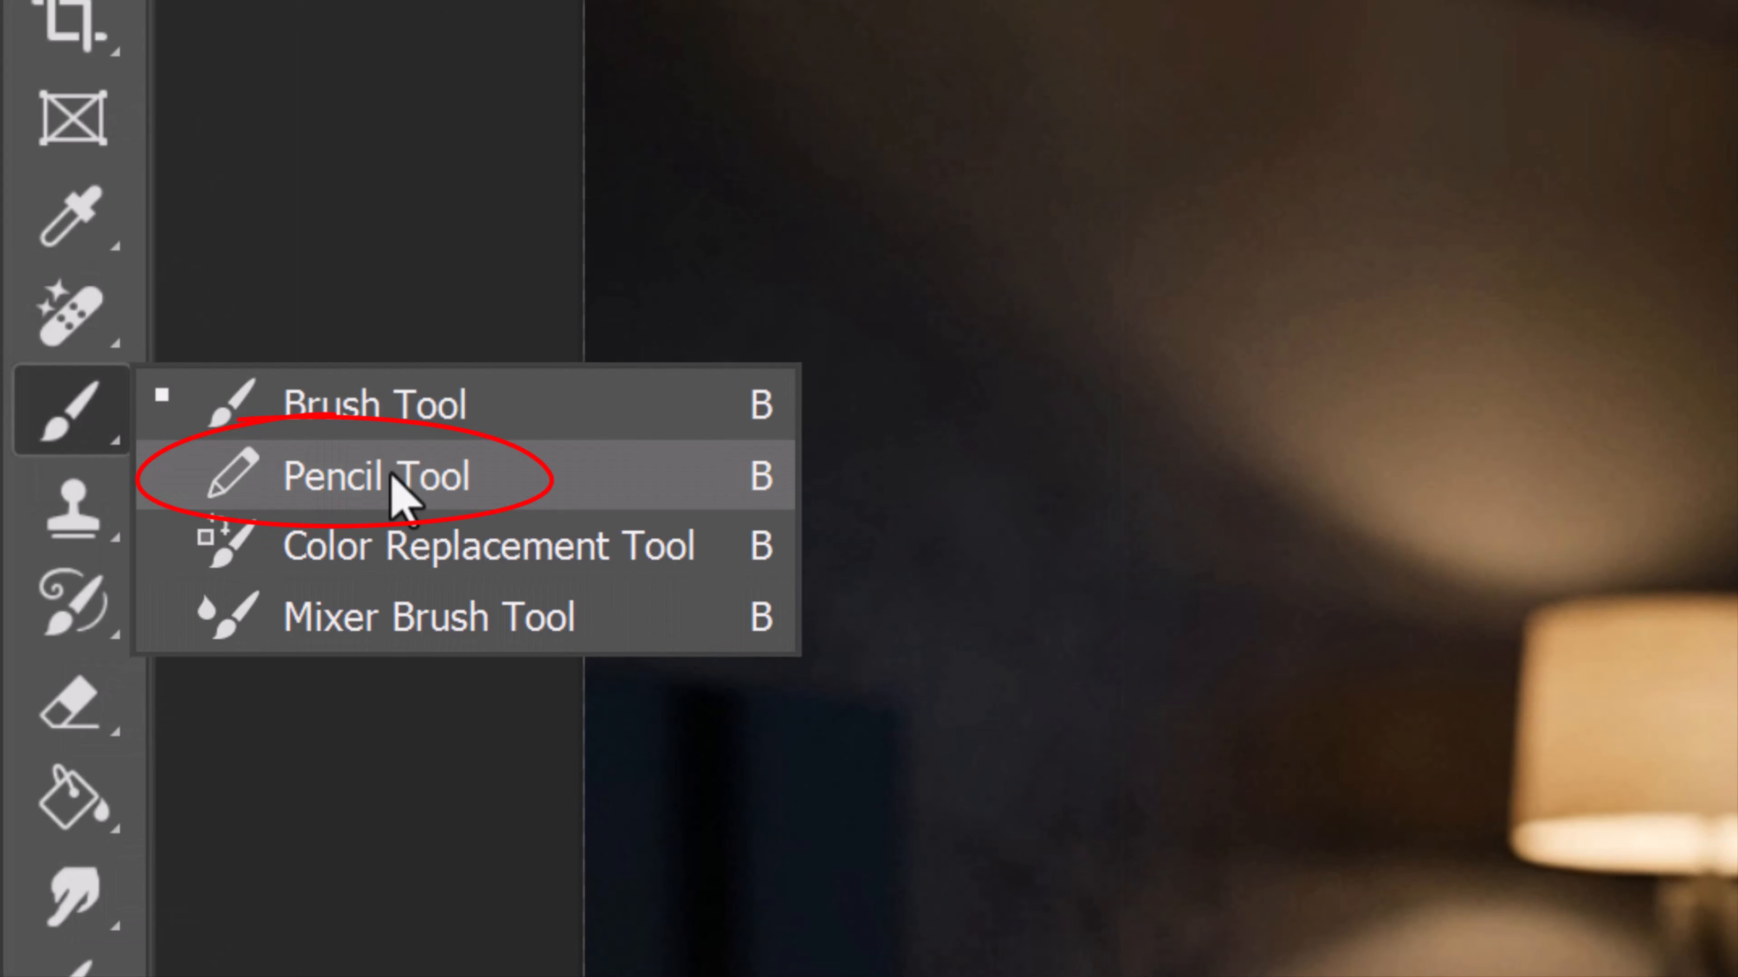
click(392, 475)
click(391, 120)
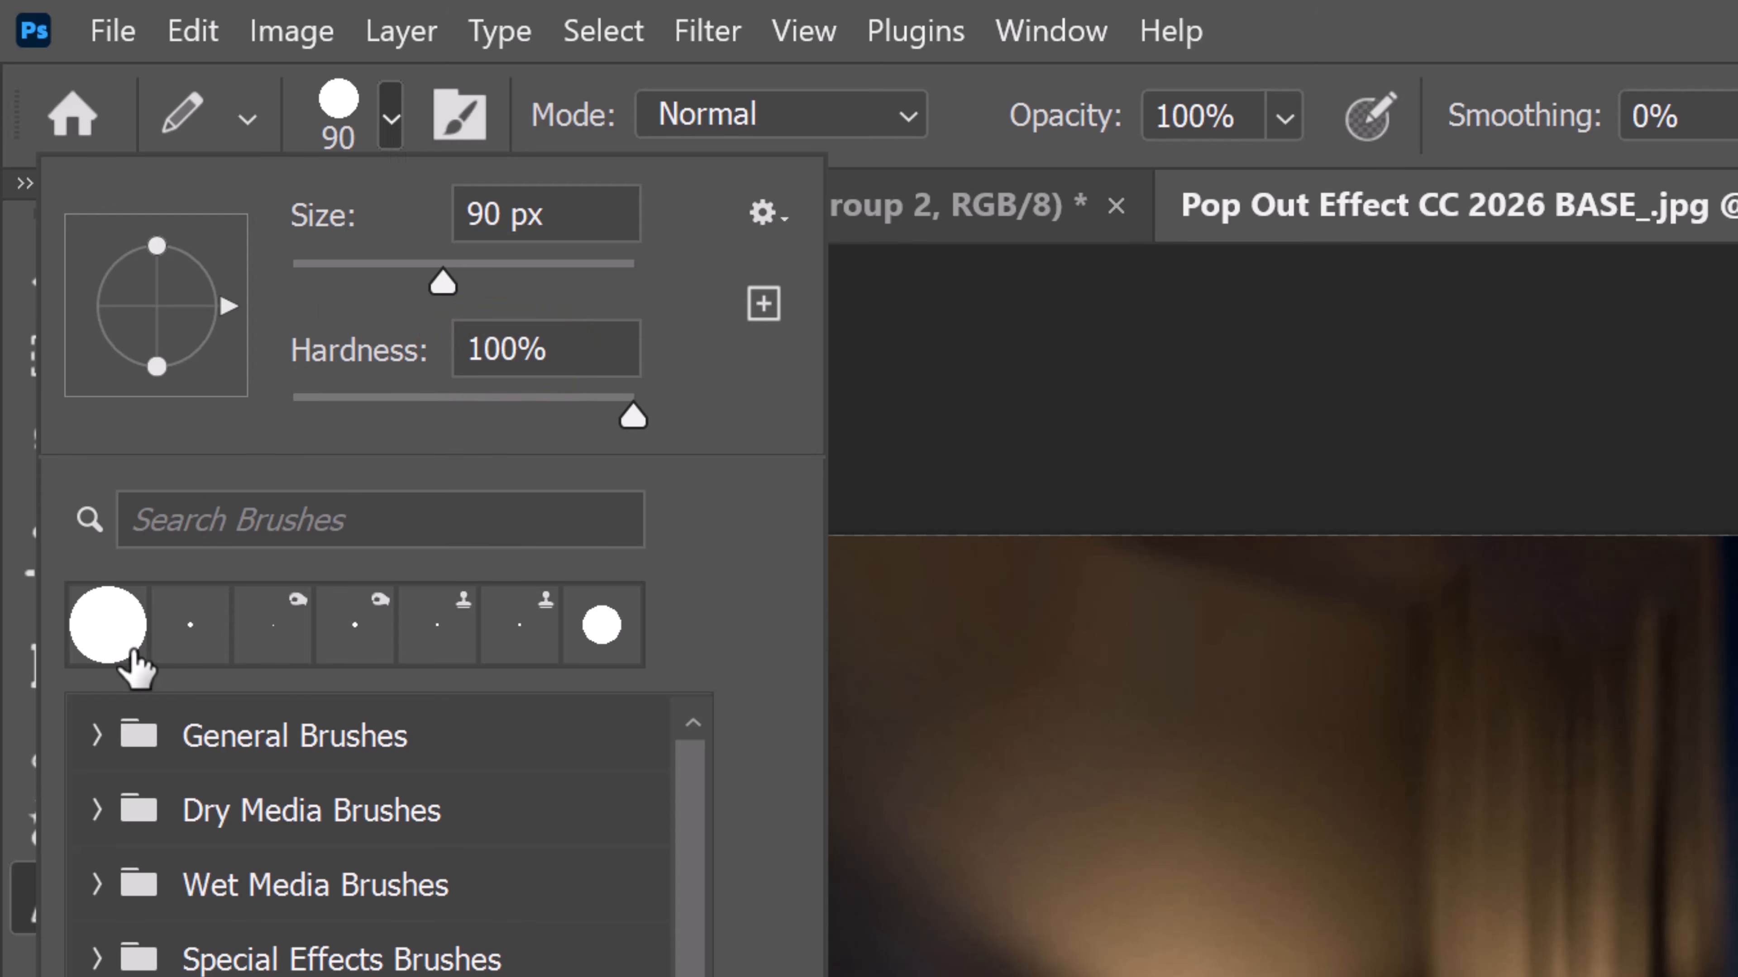
click(97, 736)
click(281, 925)
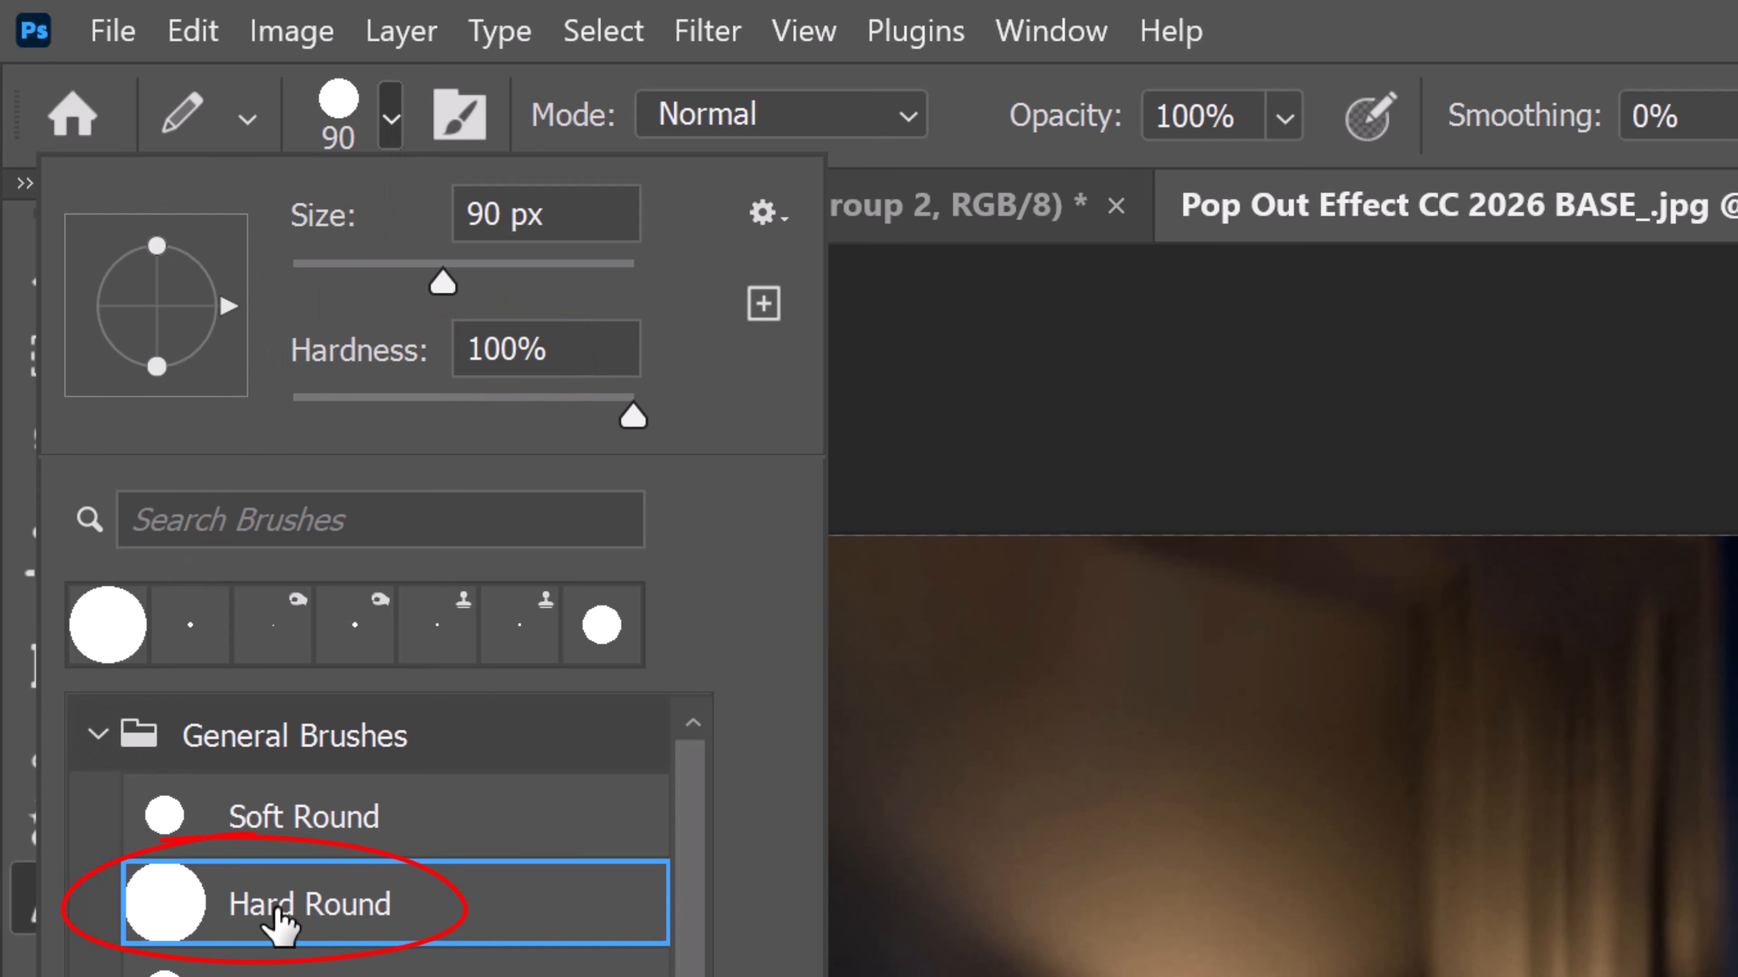
key(Return)
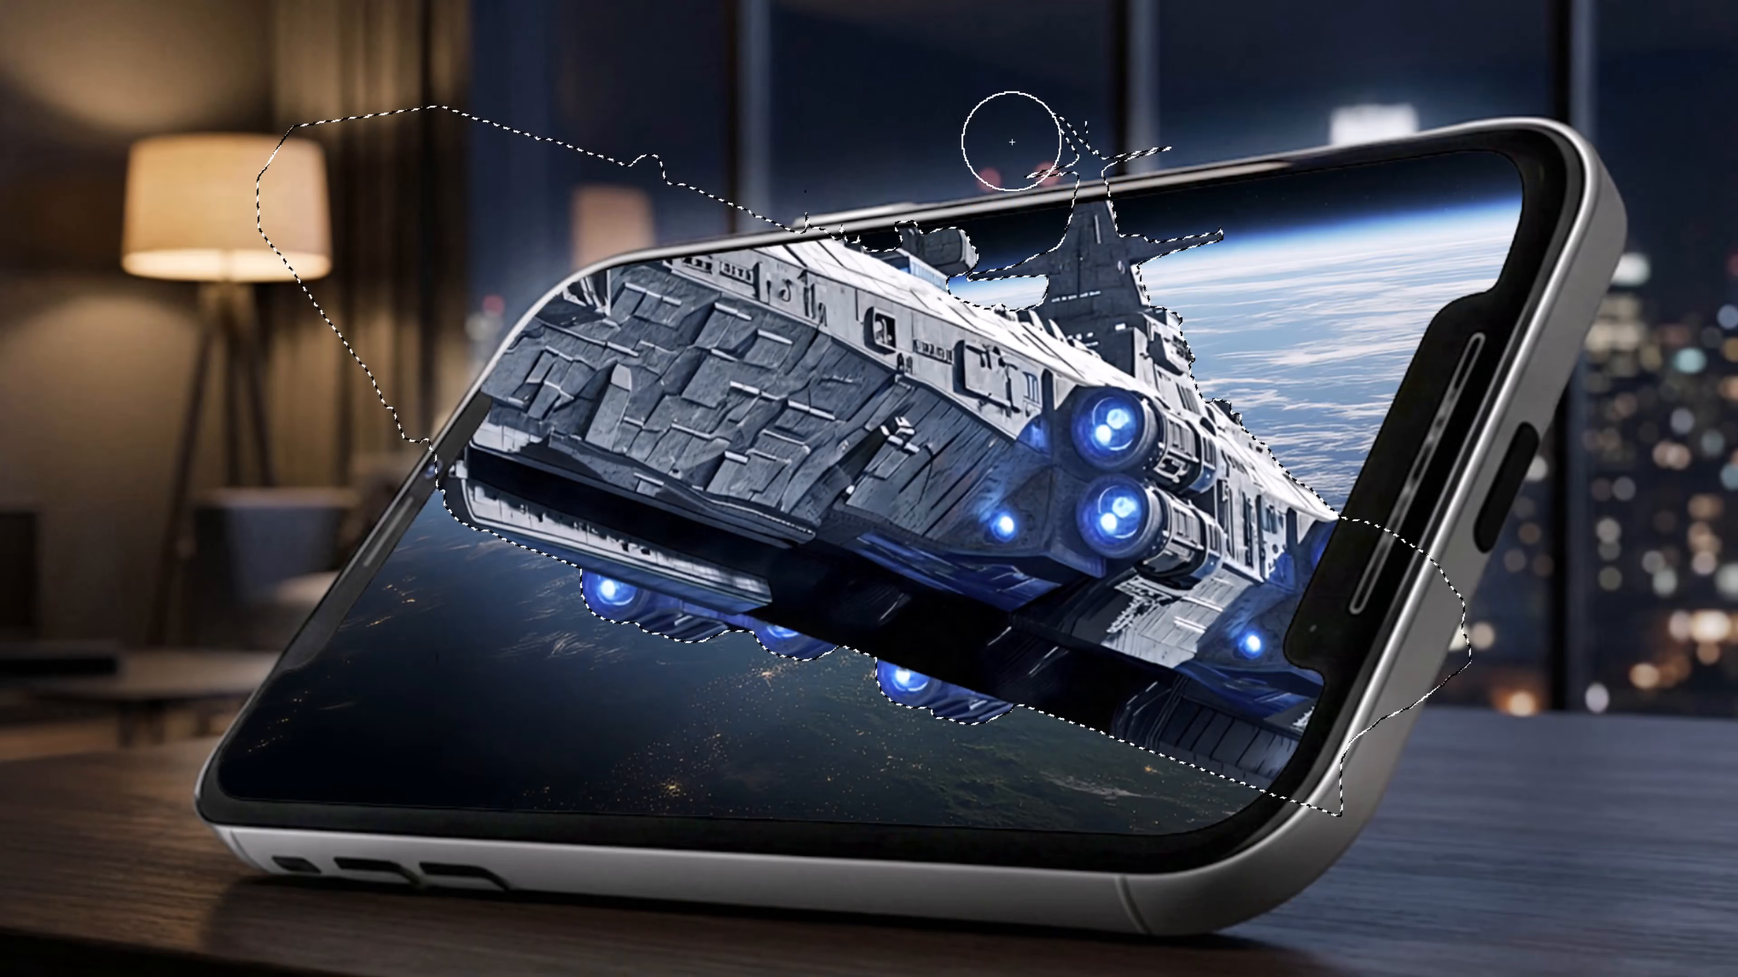
- Paint white on the group mask within the selection to reveal the spaceship's nose and tower beyond the phone frame, and deselect
mouse_move(1012, 144)
mouse_down()
mouse_move(944, 189)
mouse_move(1061, 216)
mouse_move(626, 204)
mouse_move(503, 158)
mouse_move(207, 163)
mouse_move(318, 201)
mouse_move(549, 127)
mouse_move(562, 205)
mouse_move(442, 414)
mouse_up()
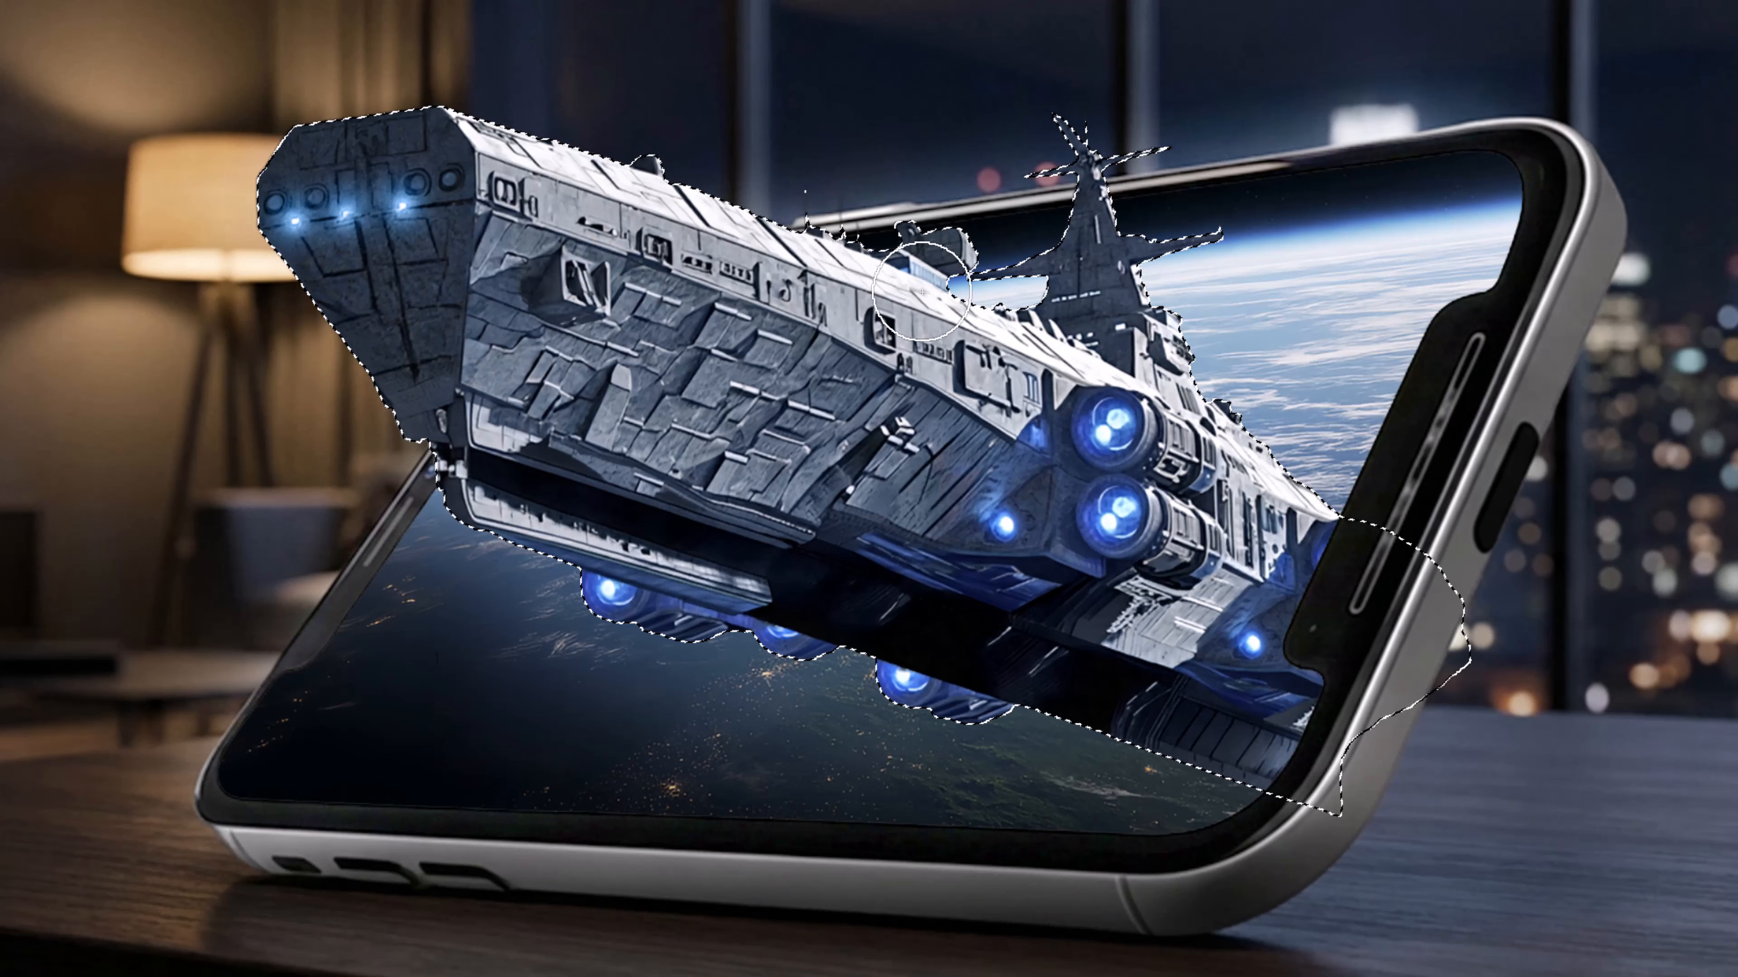
key(ctrl+d)
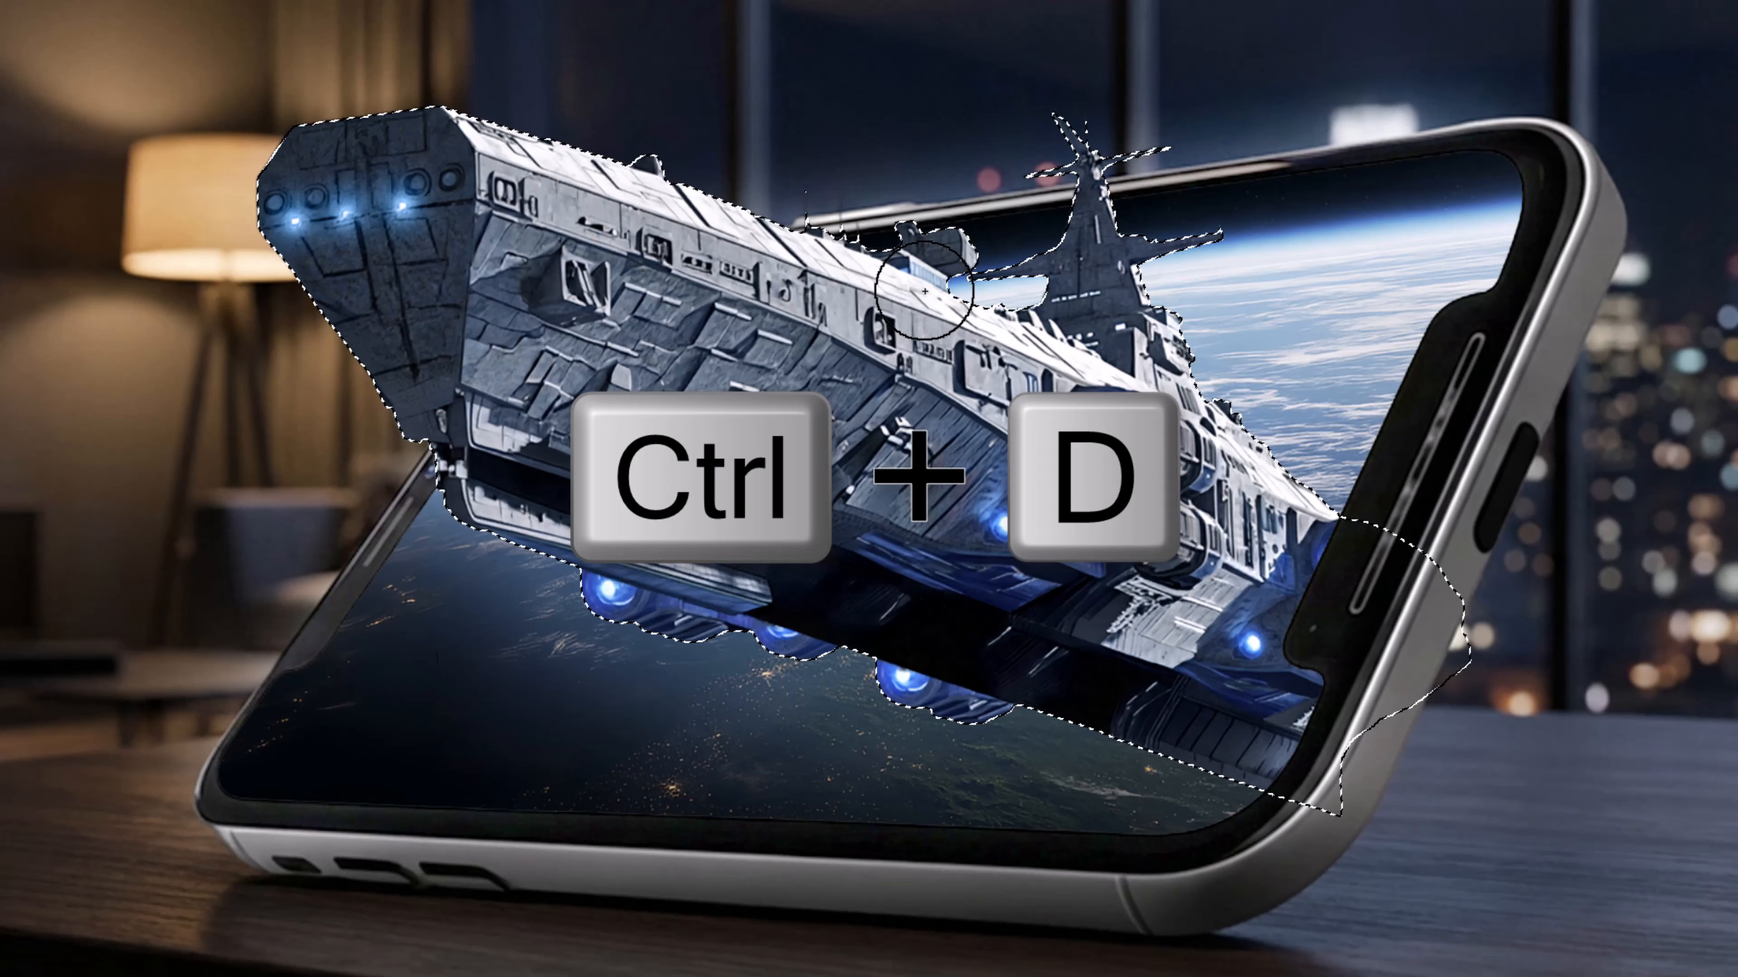